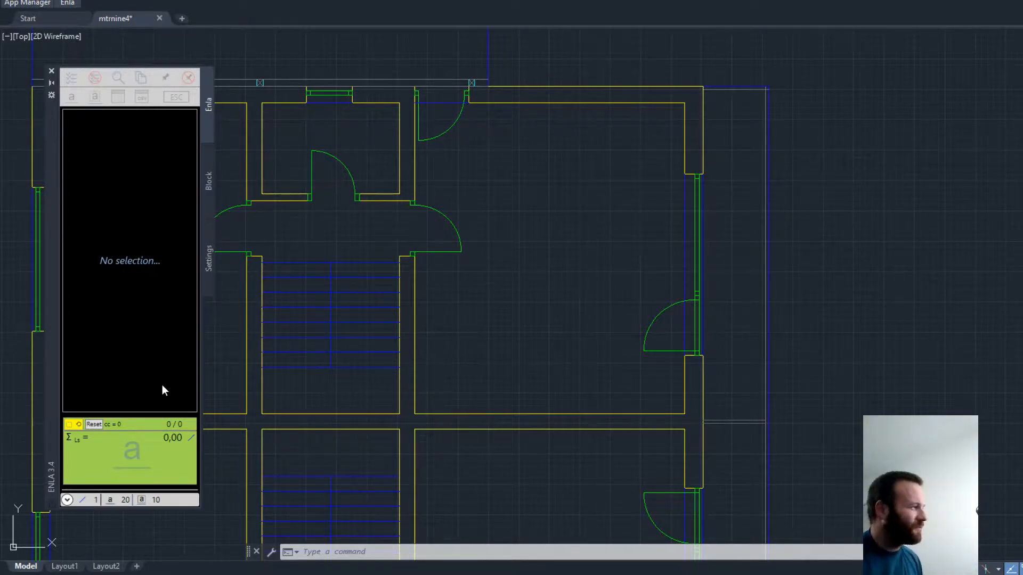
Enable the fx function output, disable the length output, and collapse the output options.
click(67, 500)
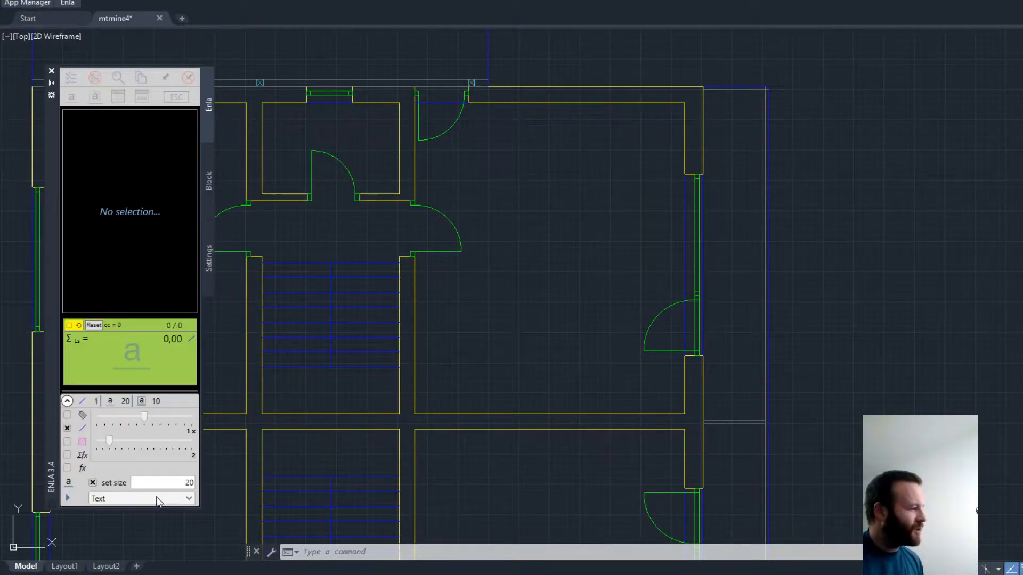
click(81, 469)
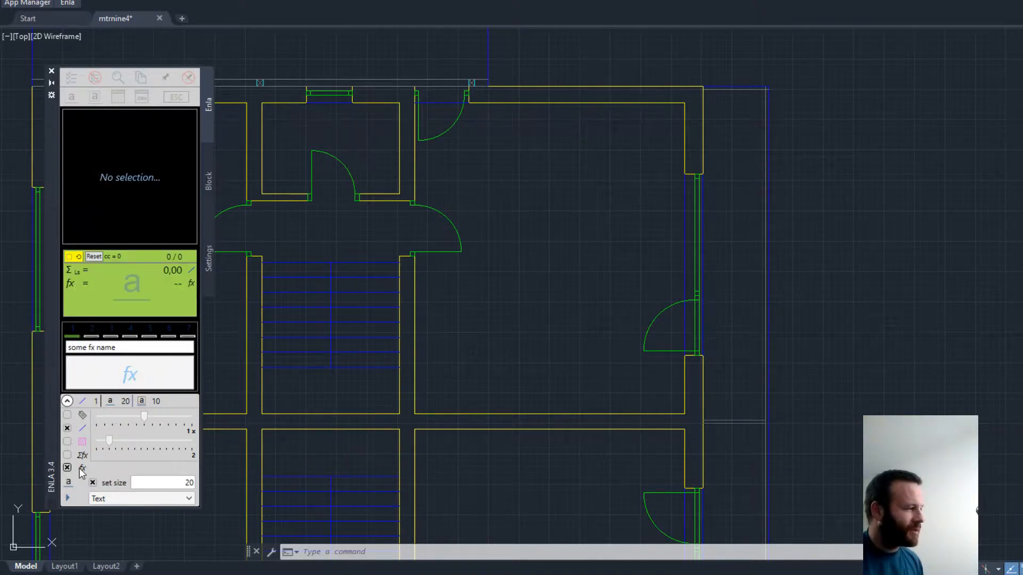
click(80, 429)
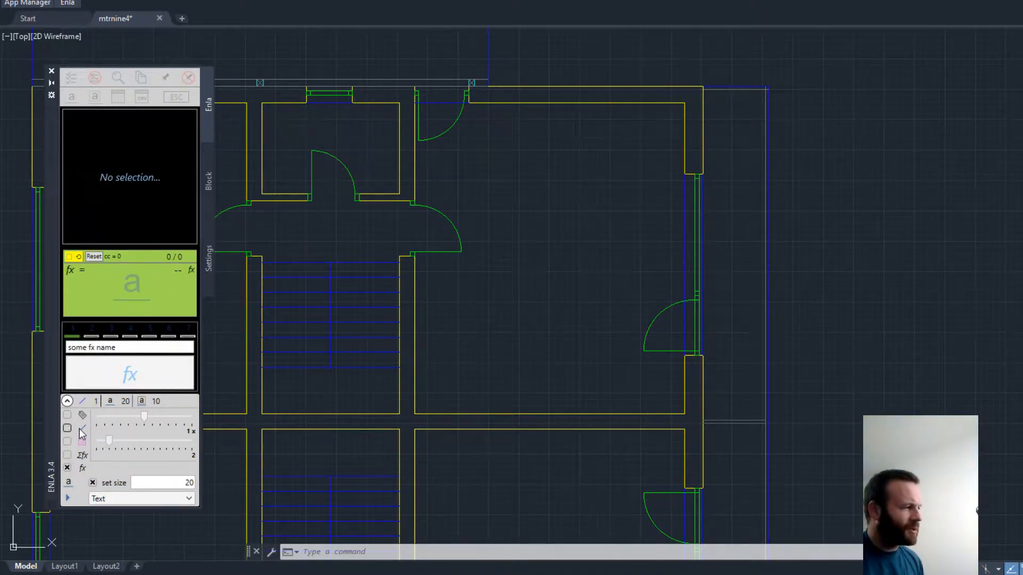
click(167, 402)
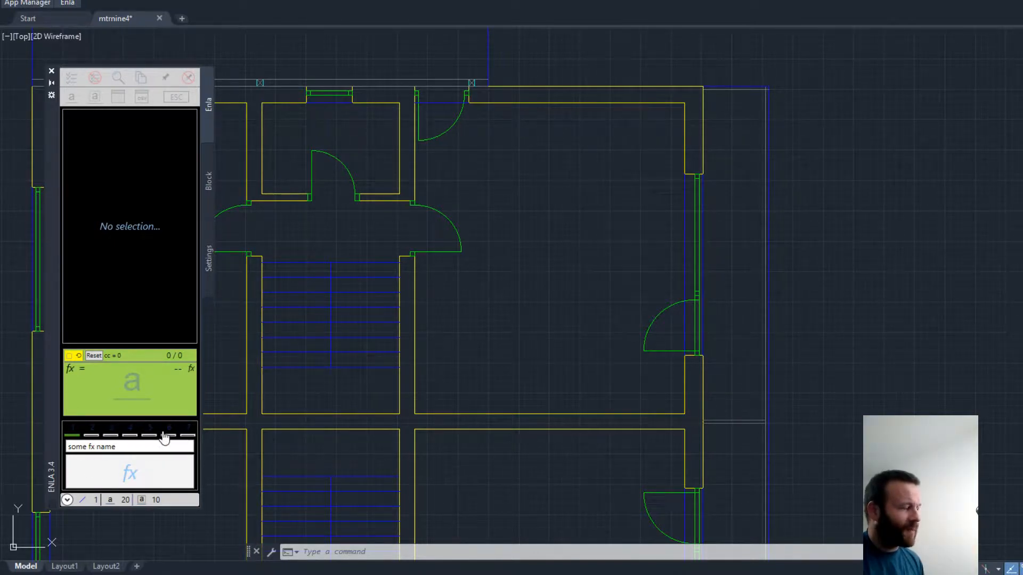
Look through the third and fourth saved function slots and return to the empty first slot.
click(110, 435)
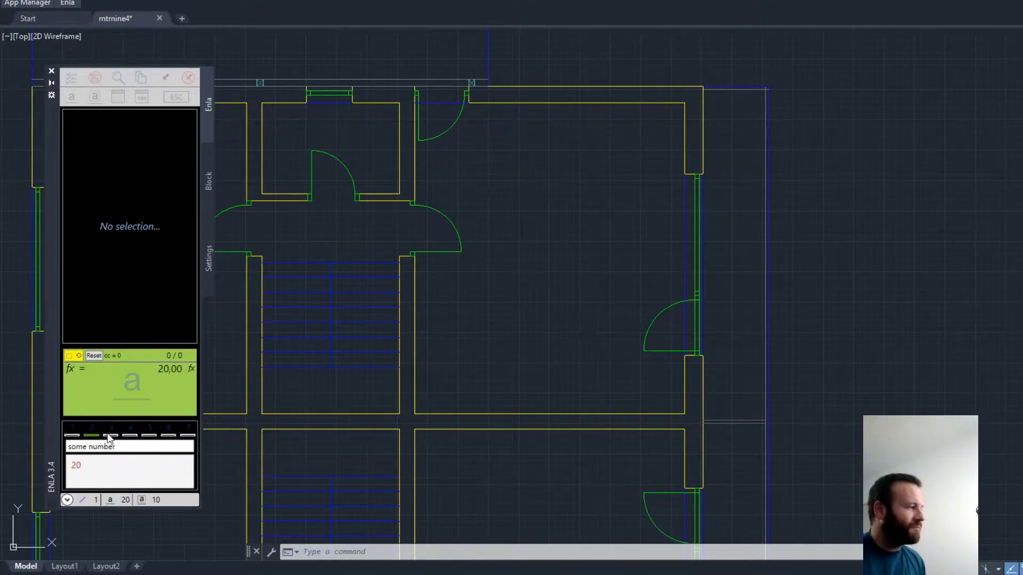
click(130, 435)
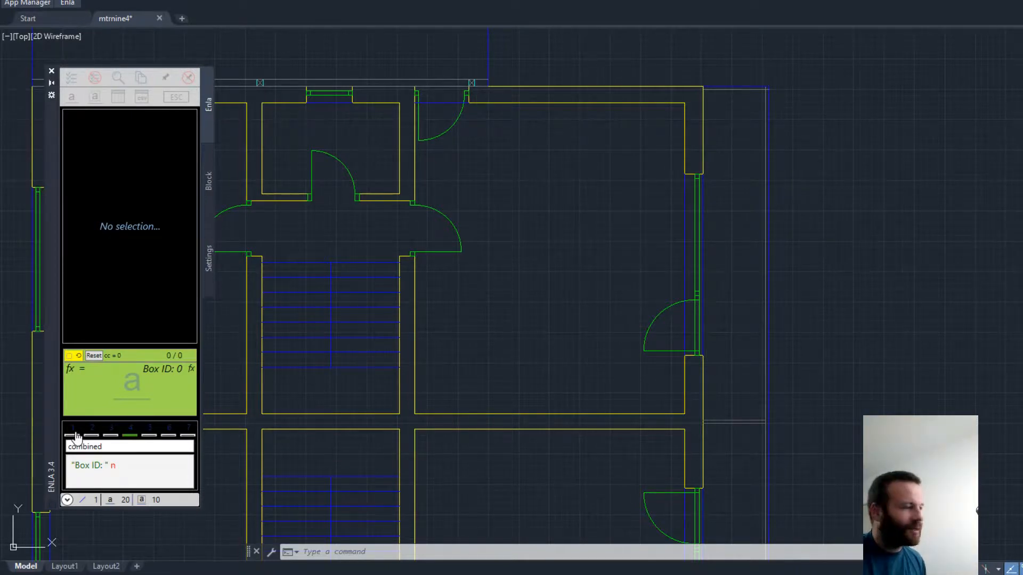
click(74, 435)
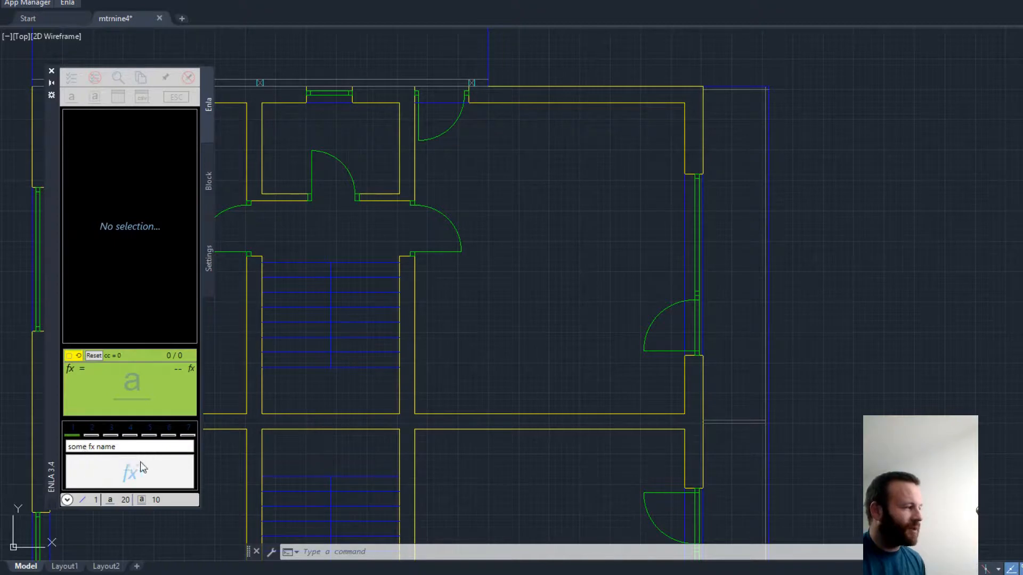
Select the three inner wall lines around the large room's lower part and set the first function to "any text".
click(690, 417)
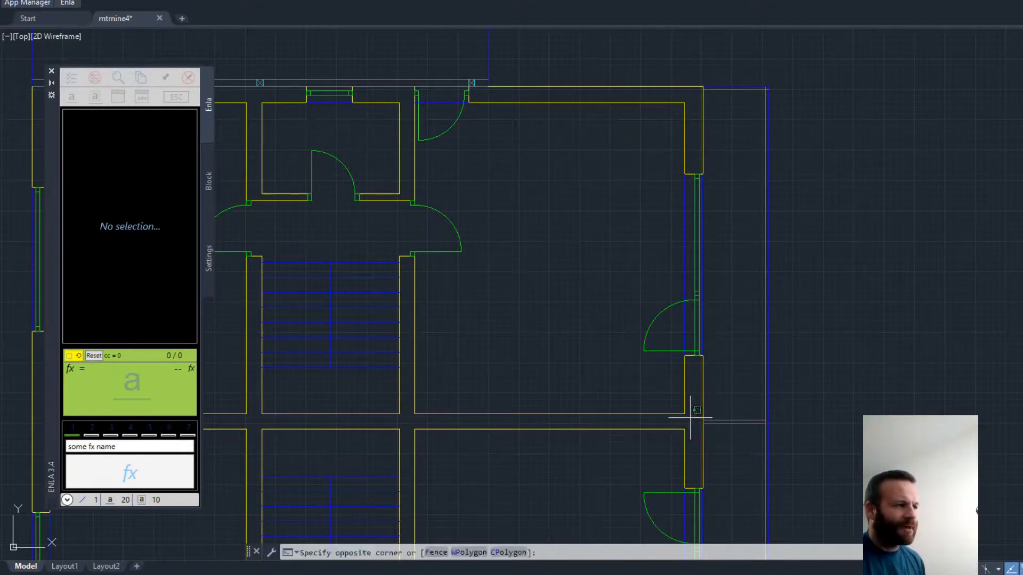
click(413, 401)
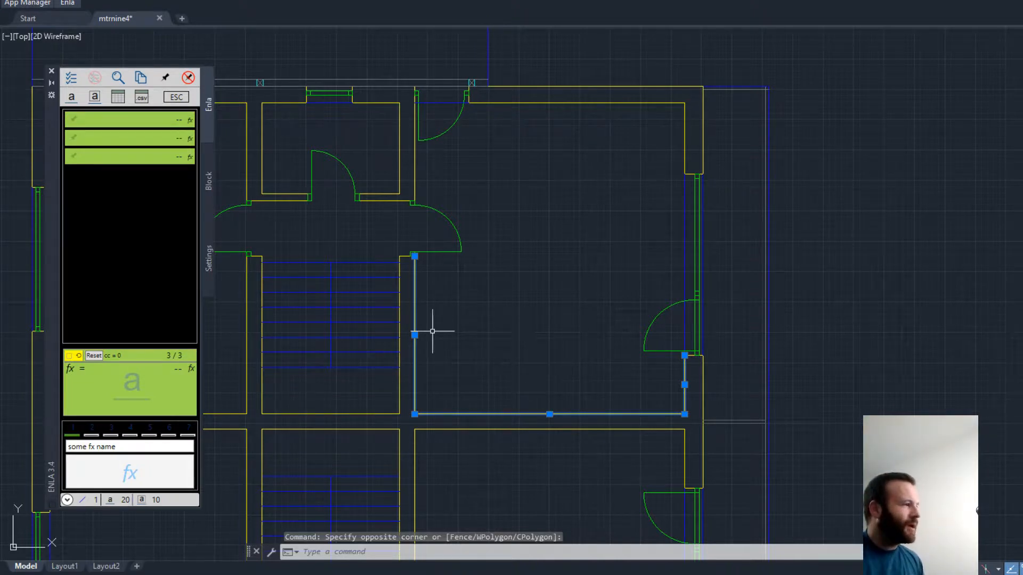
click(122, 449)
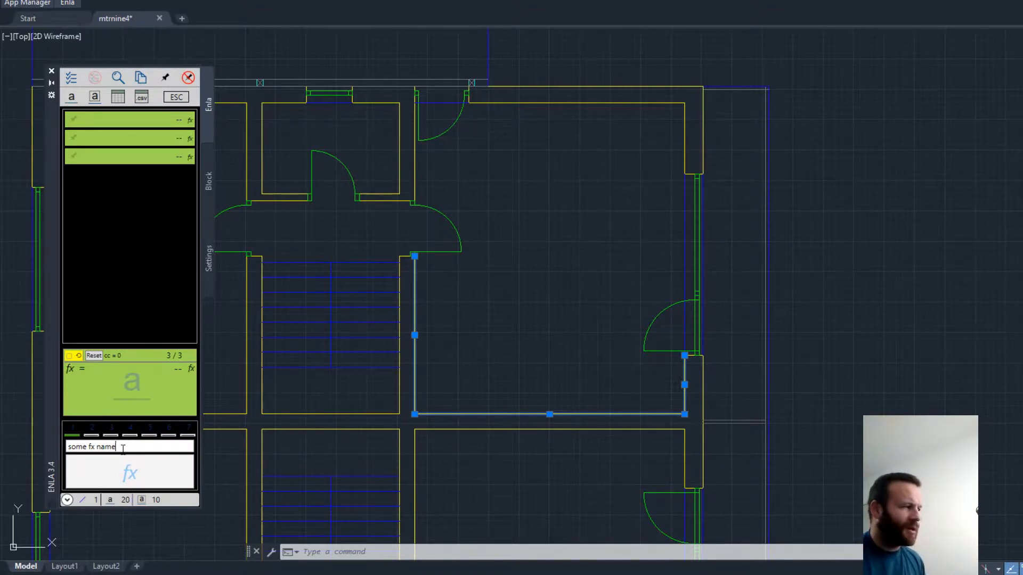
click(122, 467)
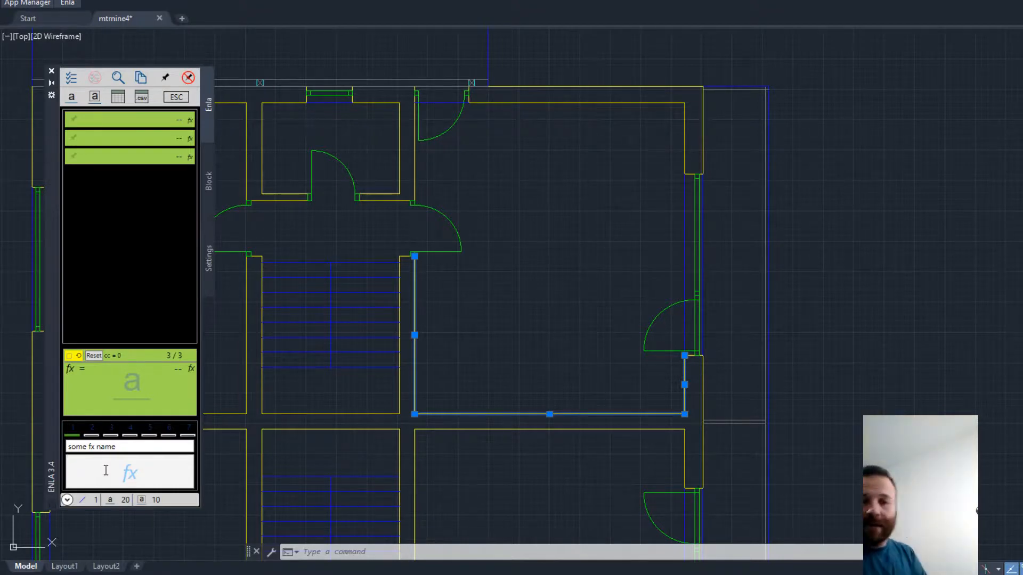
text("any )
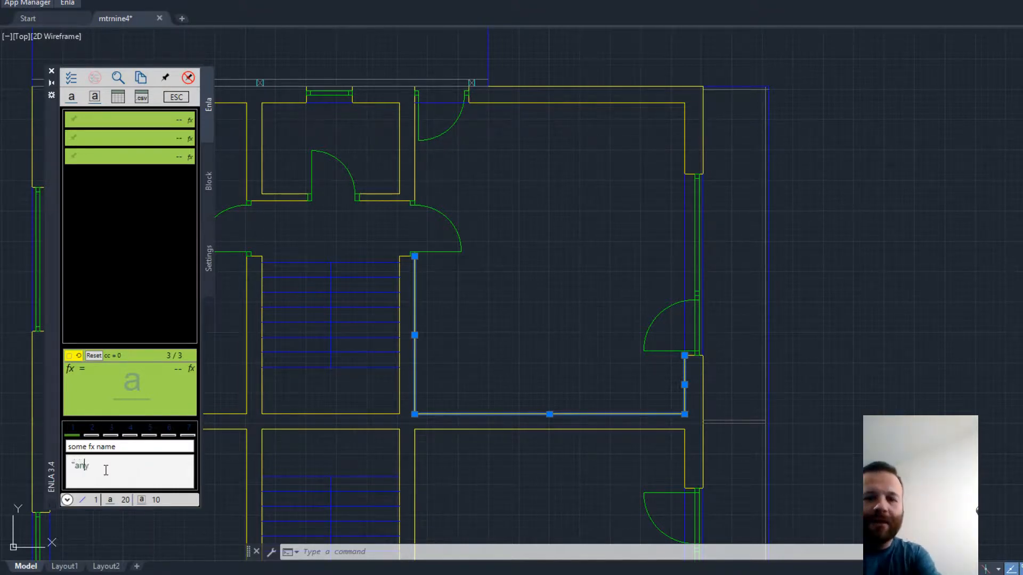
text(te)
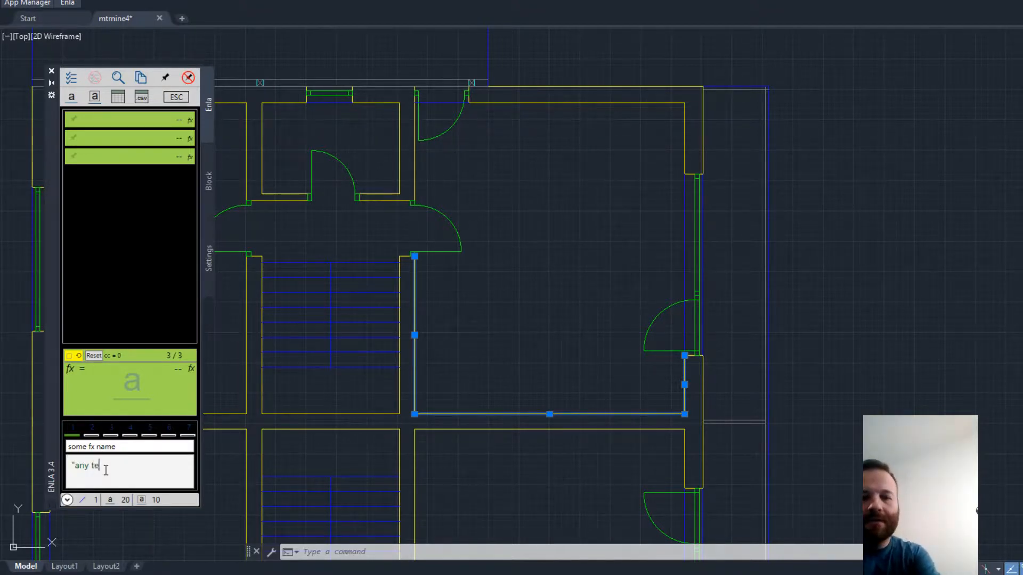
text(xt")
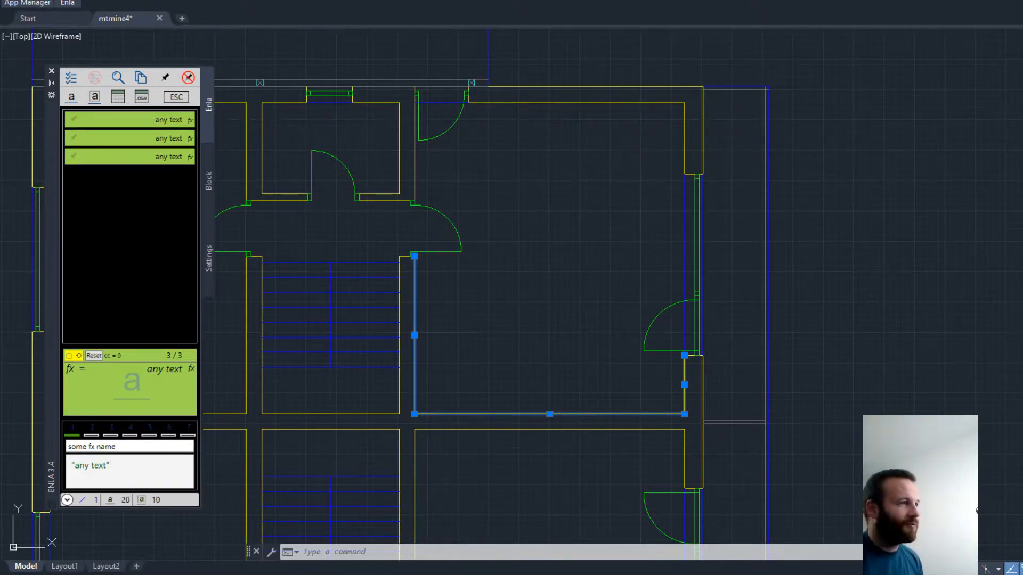
Add the short inner wall segment at the large room's upper-right corner to the selection.
click(690, 140)
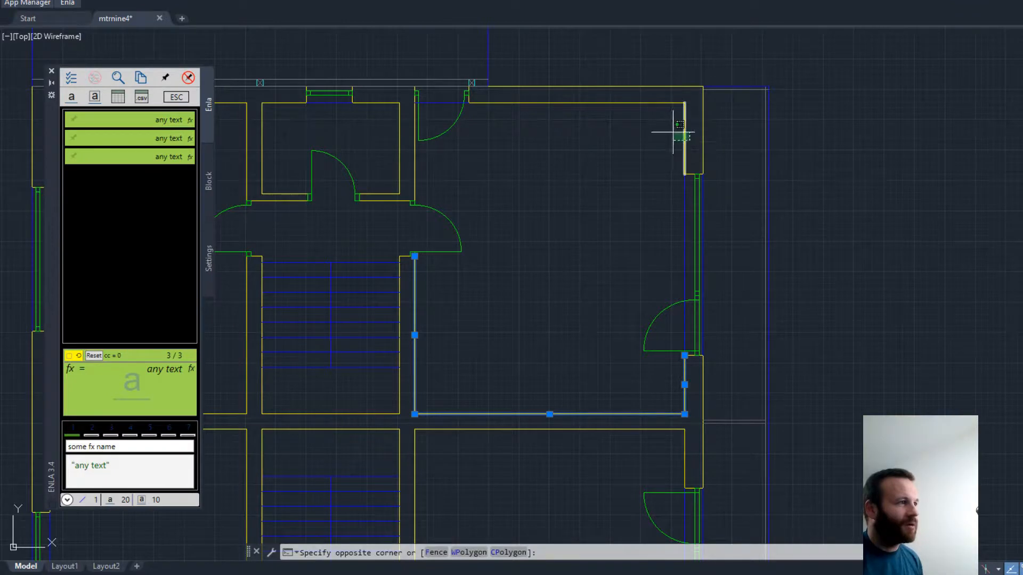
click(676, 135)
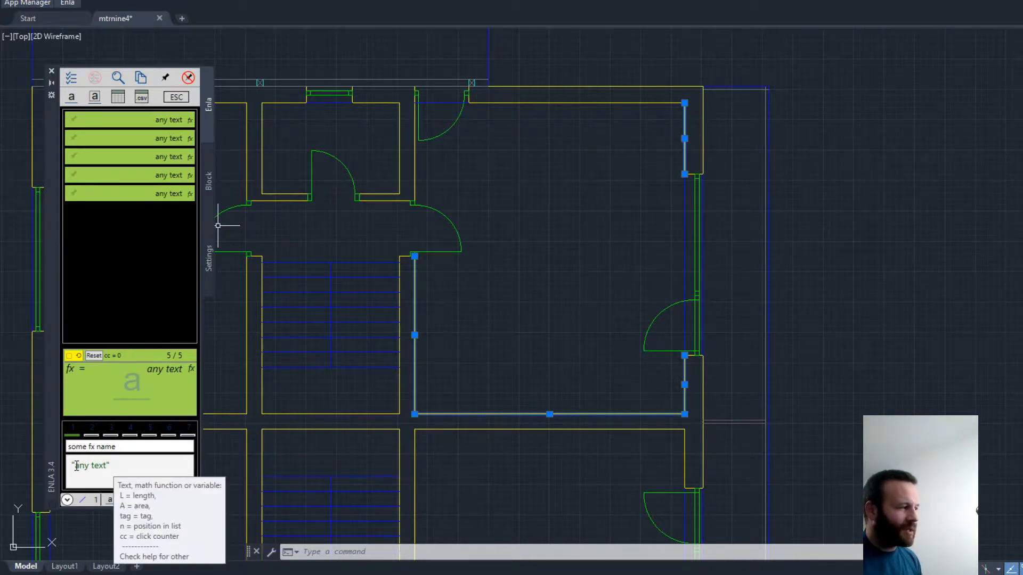
drag(112, 466, 75, 470)
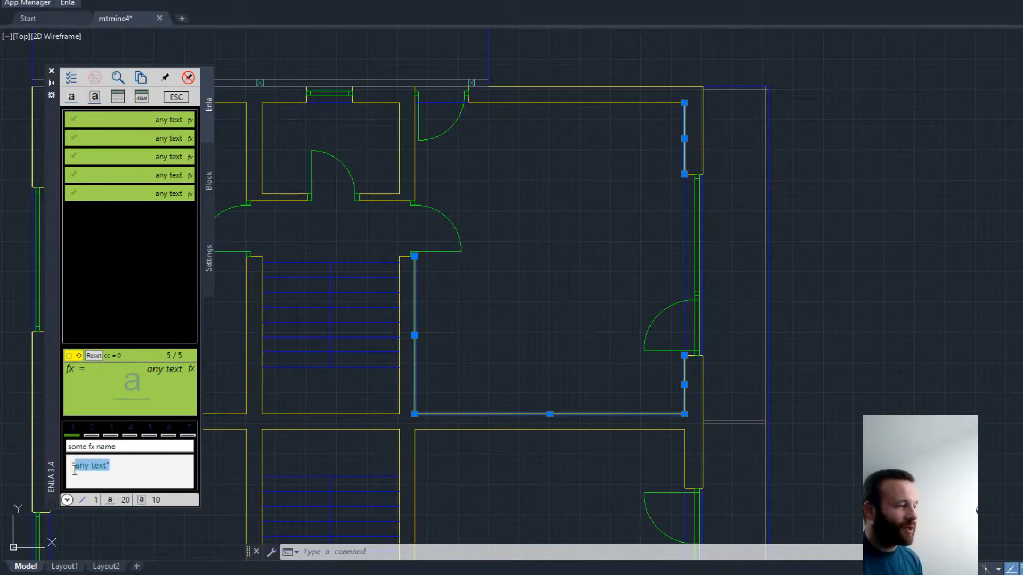
Extend the function with a space inside the quoted text and 10/2 after it: "any text " 10/2.
click(118, 468)
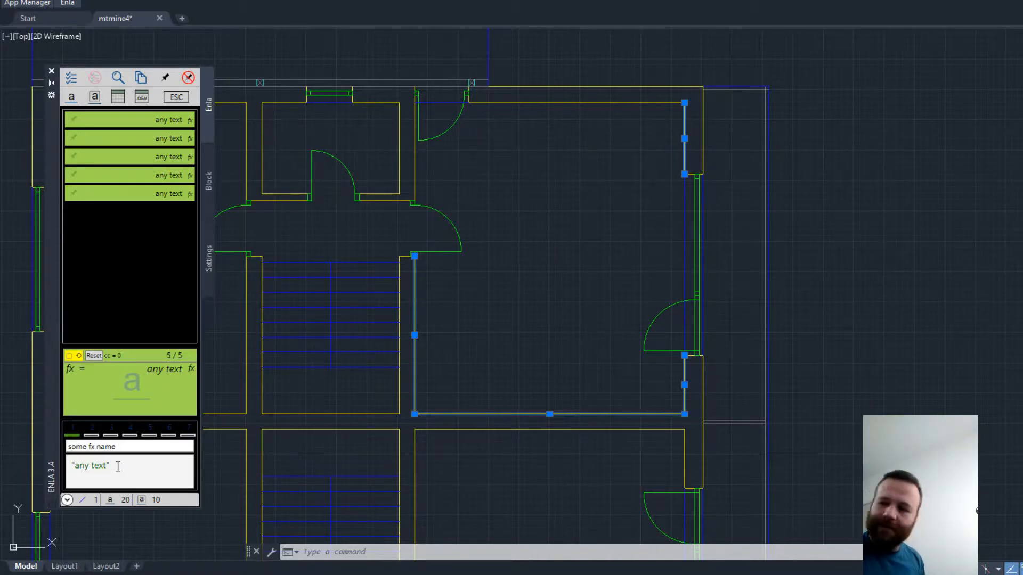
text(10)
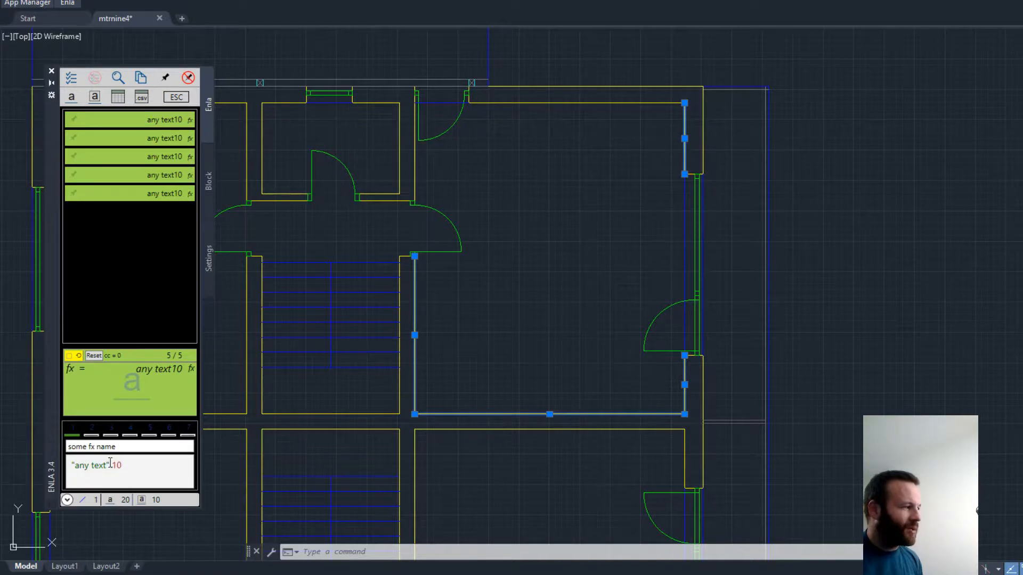
click(138, 478)
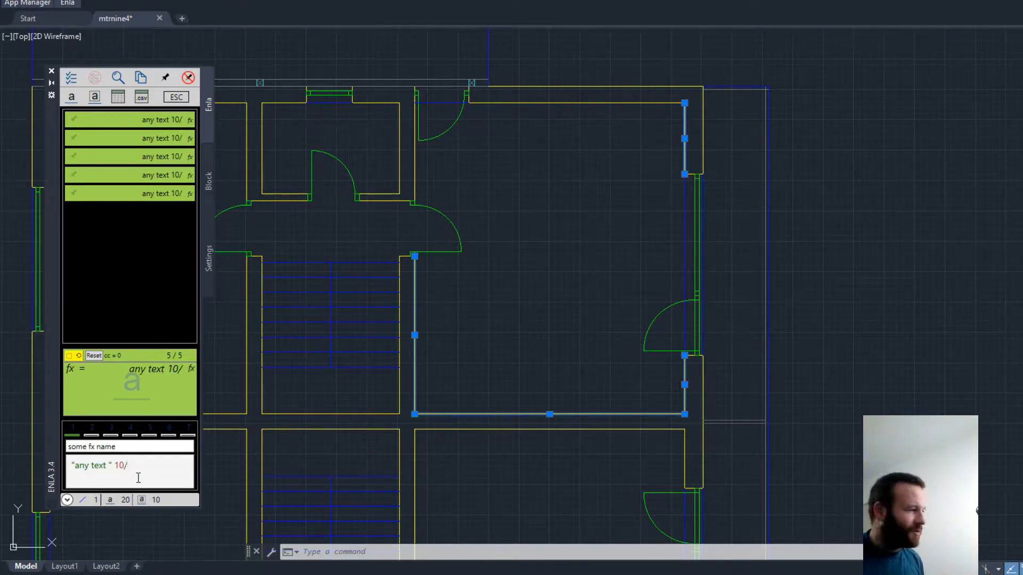
text(2)
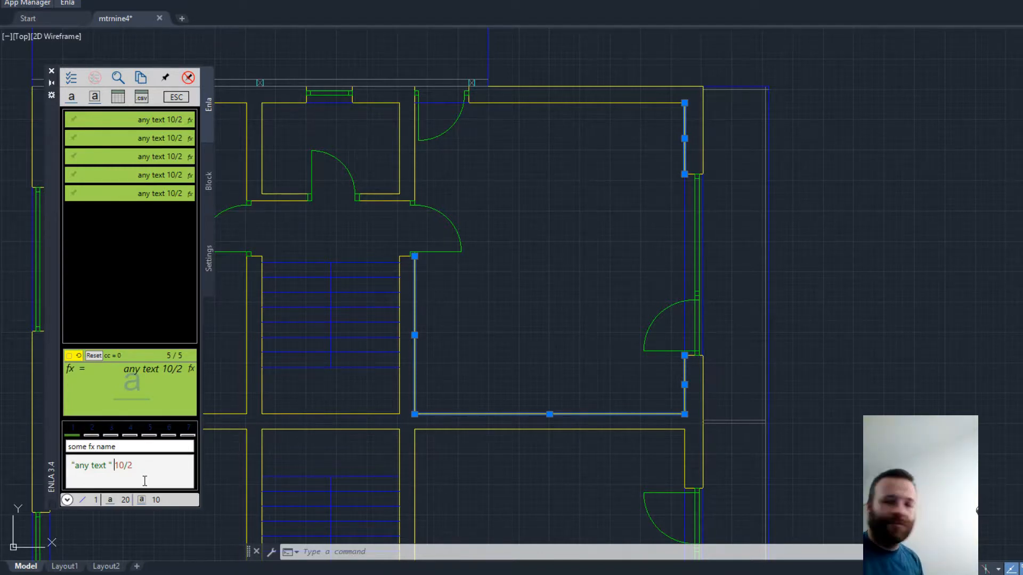
Enclose the division in parentheses so the function reads "any text " (10/2).
text(()
key(Right)
key(Right)
key(Right)
key(Right)
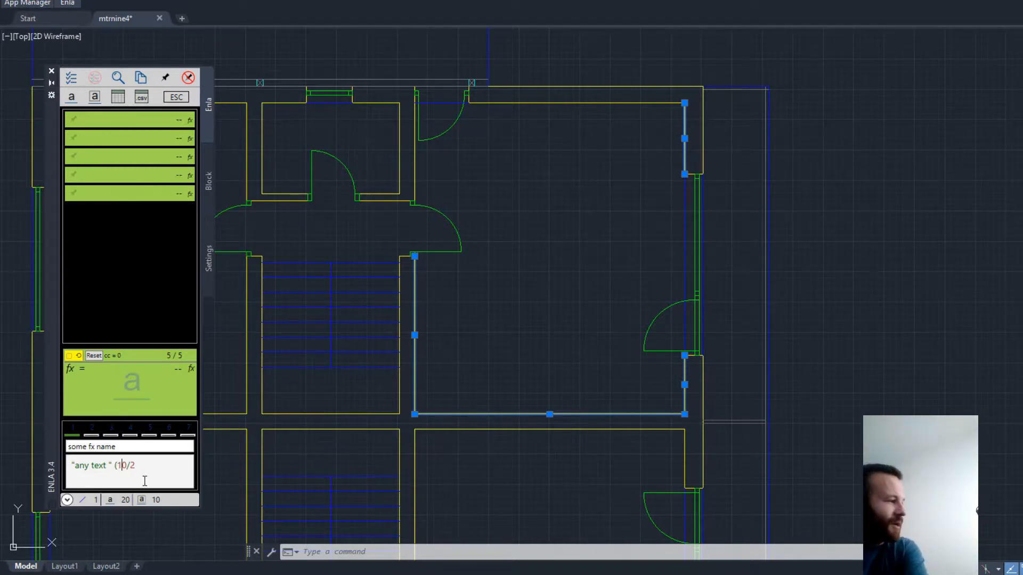
text())
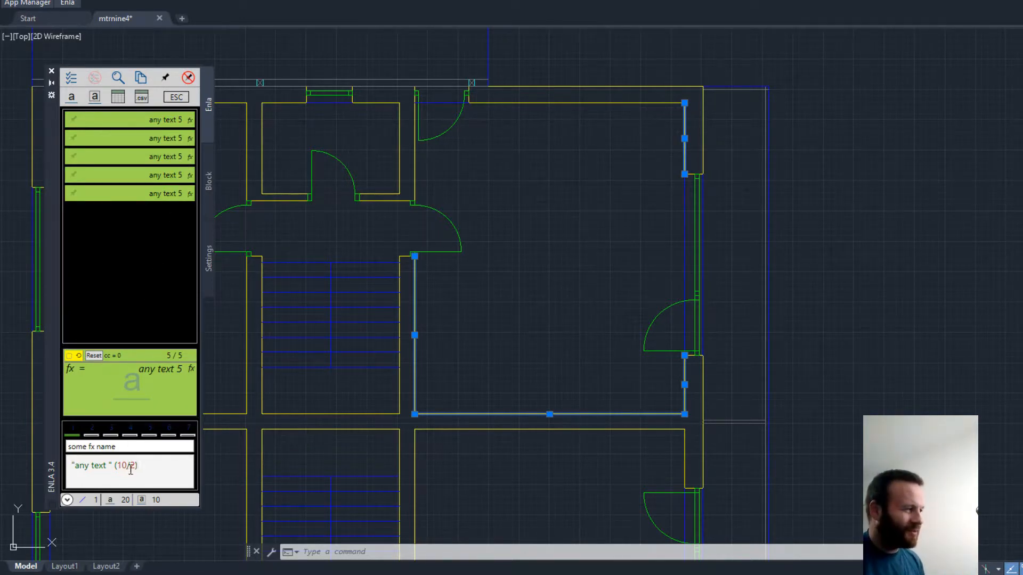
drag(138, 465, 114, 466)
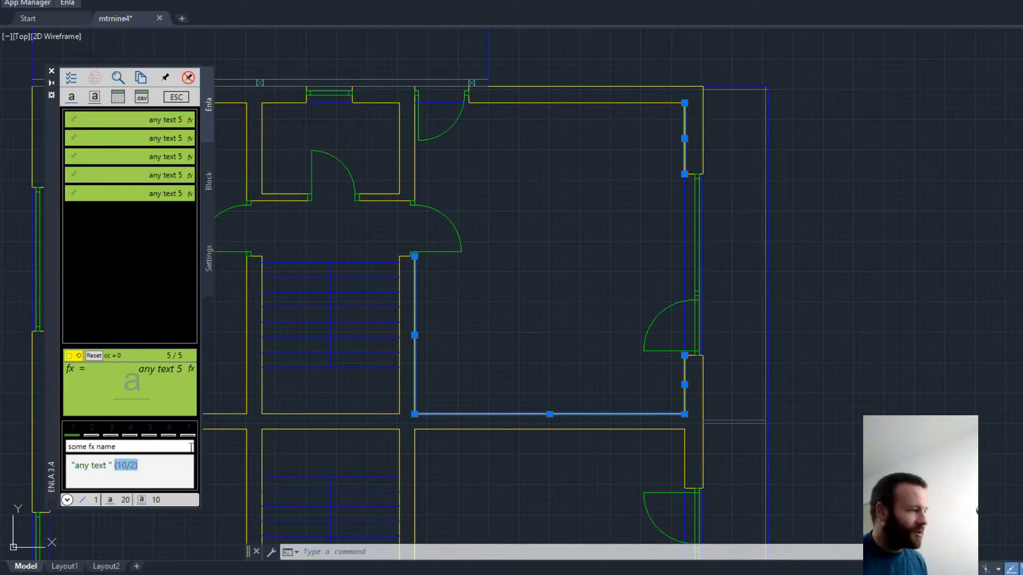
mouse_move(178, 463)
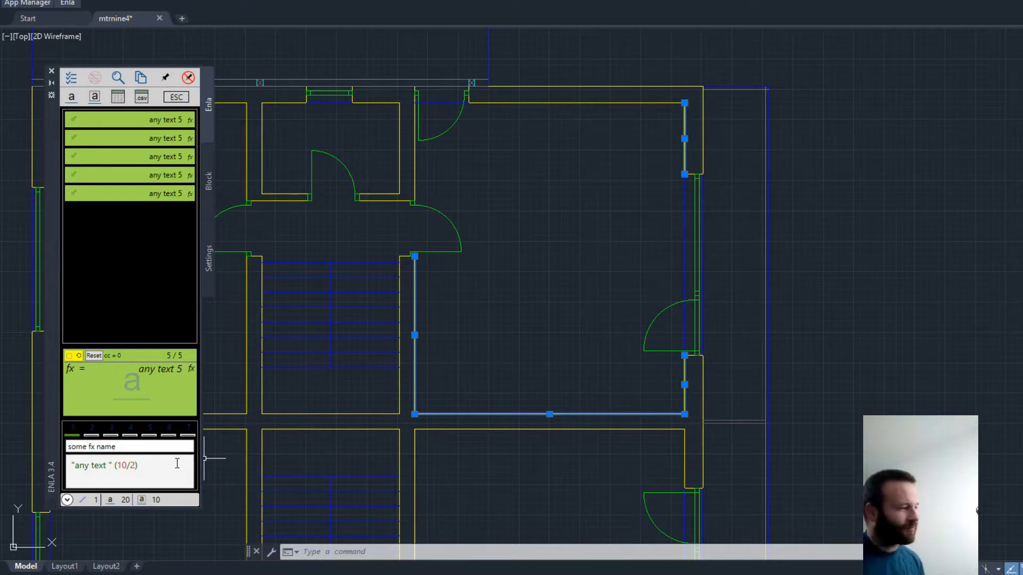
Replace (10/2) with (L/100) in the function and insert the results as text next to the selected lines.
drag(138, 465, 114, 465)
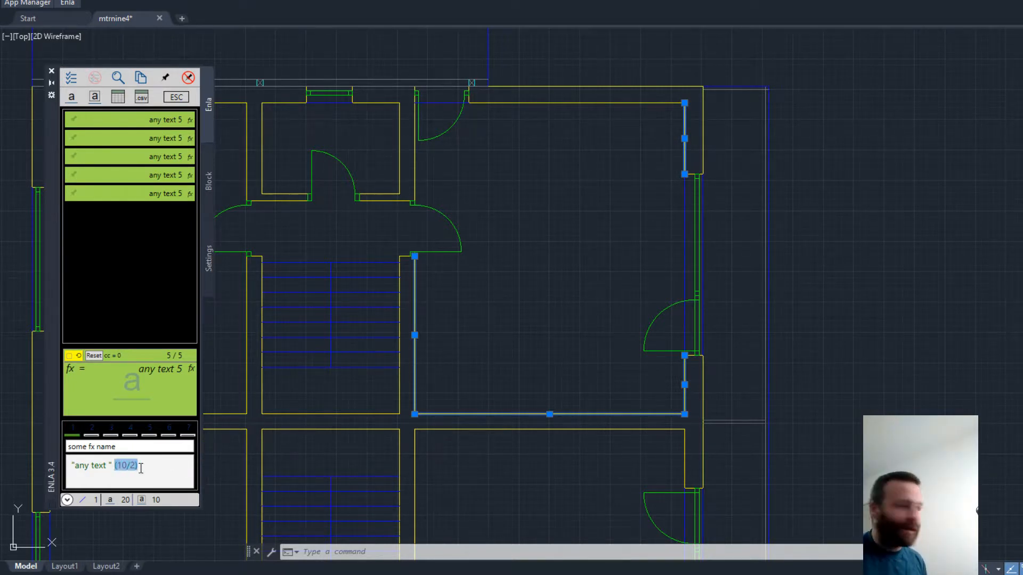
text(L)
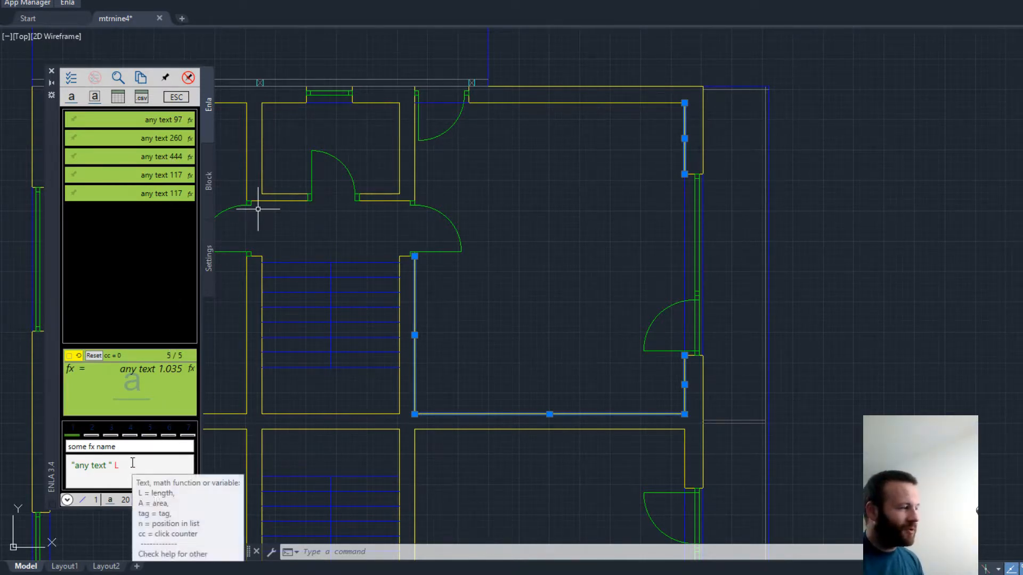
text(/100)
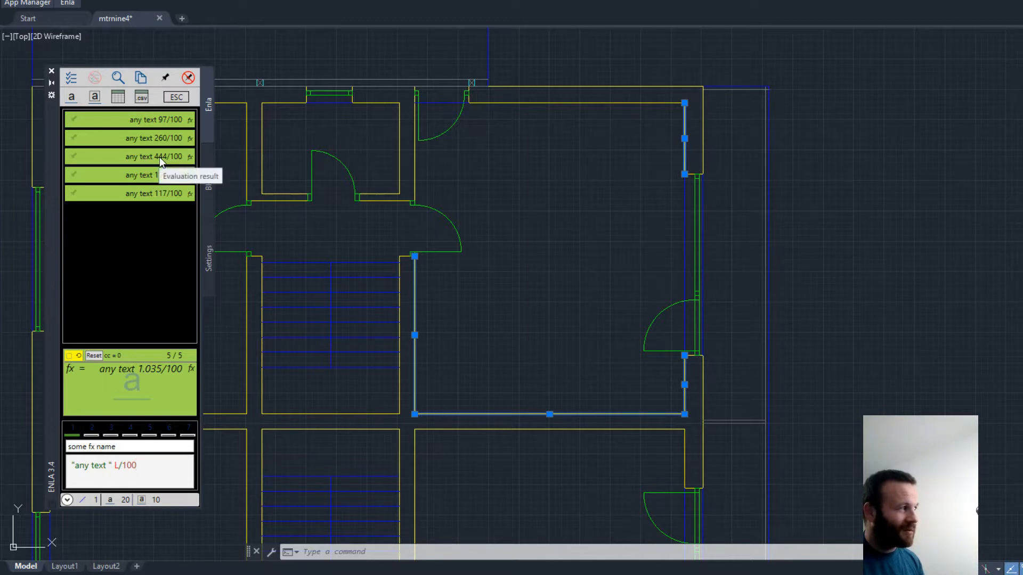
text())
click(125, 471)
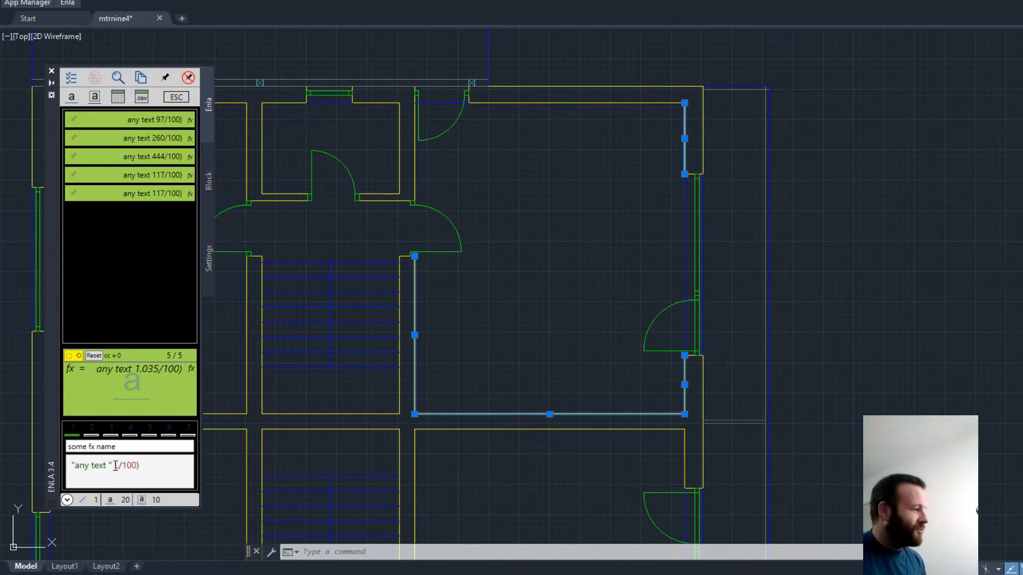
text(()
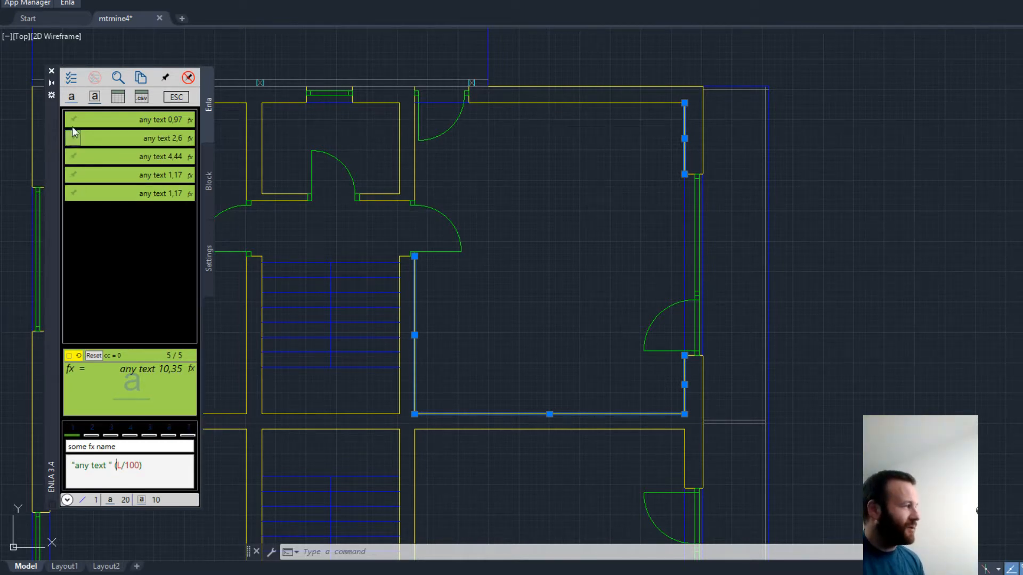
click(71, 98)
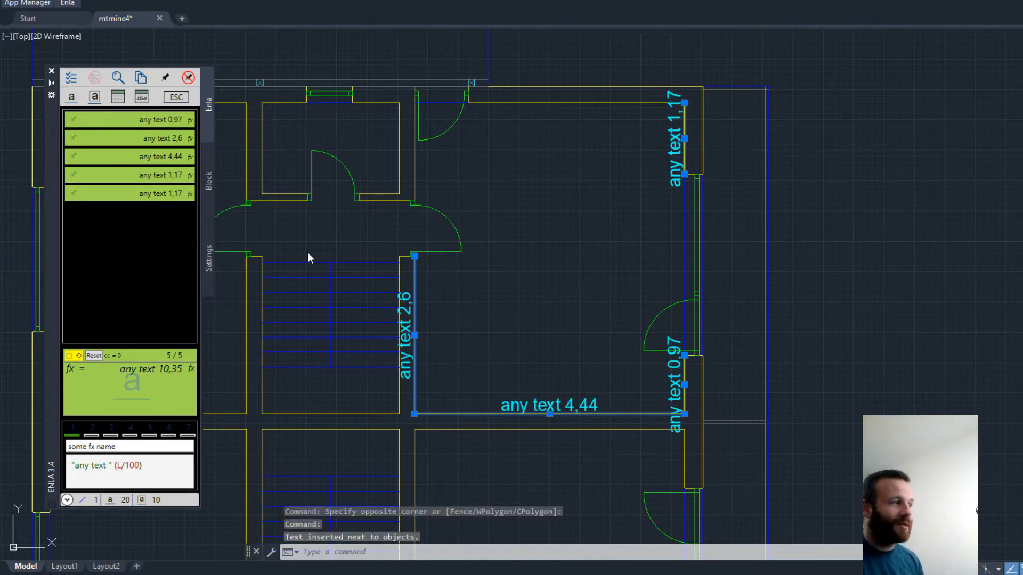
Inspect the inserted label at the room's upper-right corner and zoom to the fourth list entry, "any text 1,17".
scroll(713, 139, up, 4)
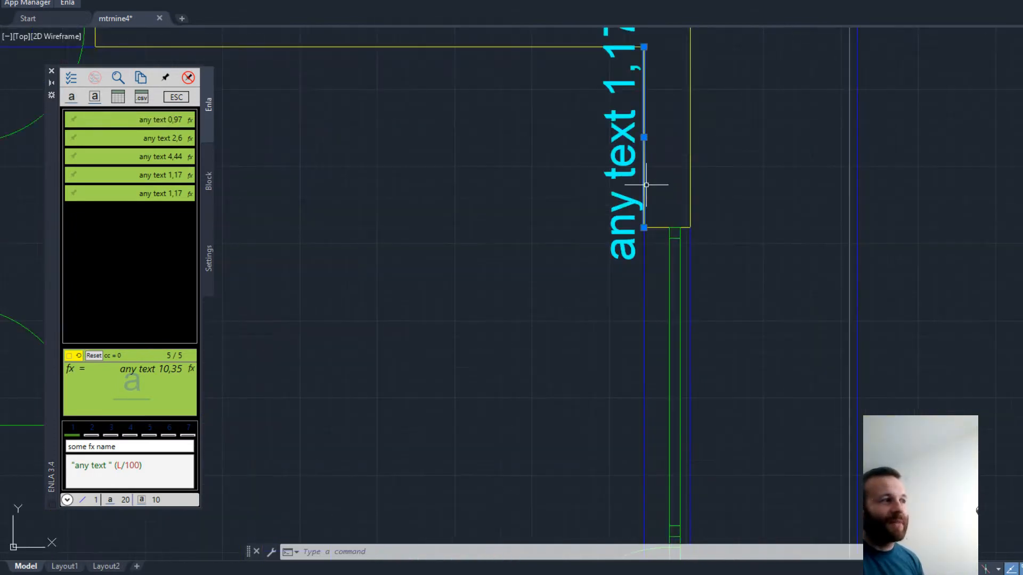
middle_drag(607, 137, 655, 245)
click(152, 175)
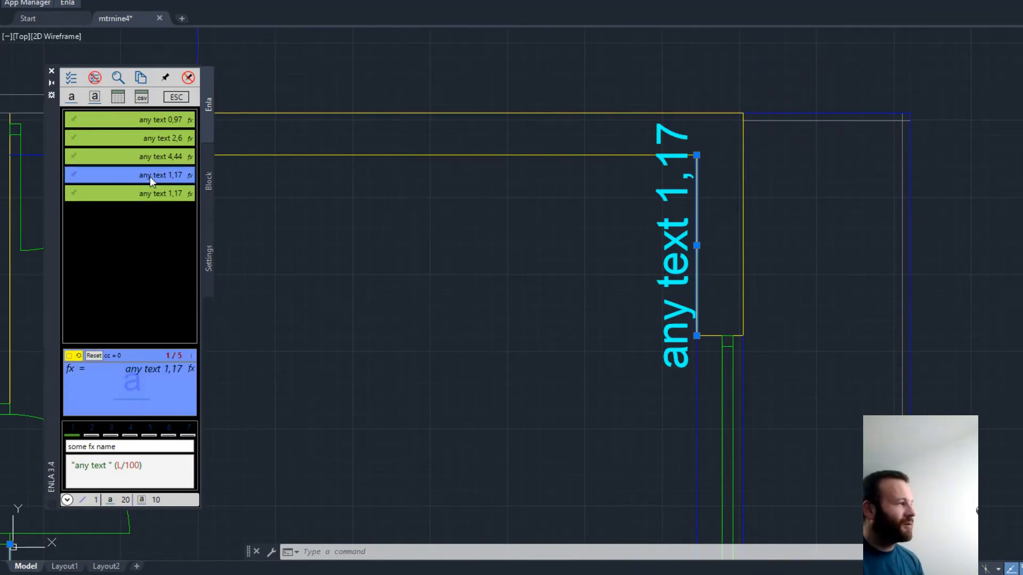
right_click(150, 177)
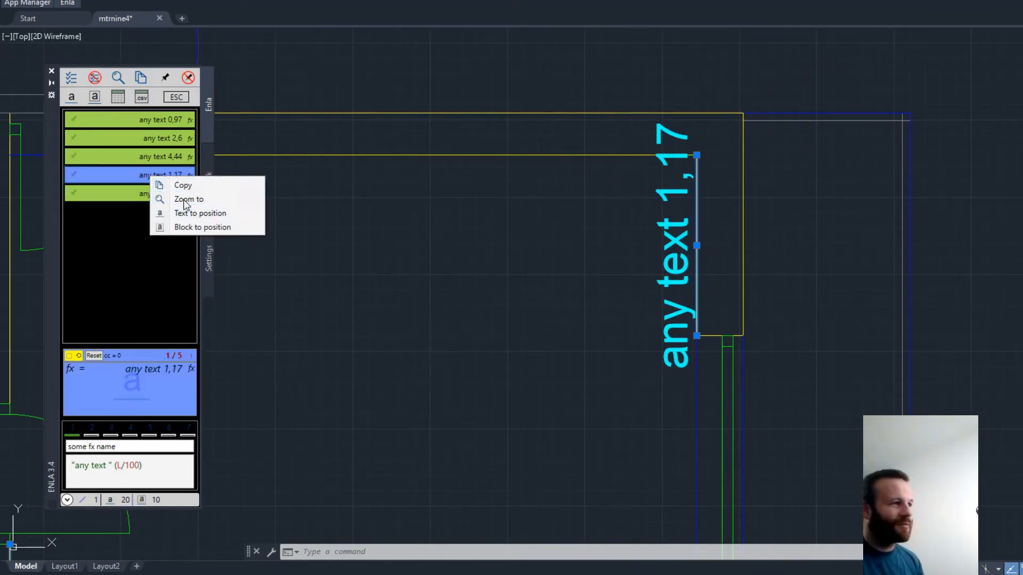
click(184, 200)
scroll(313, 219, down, 2)
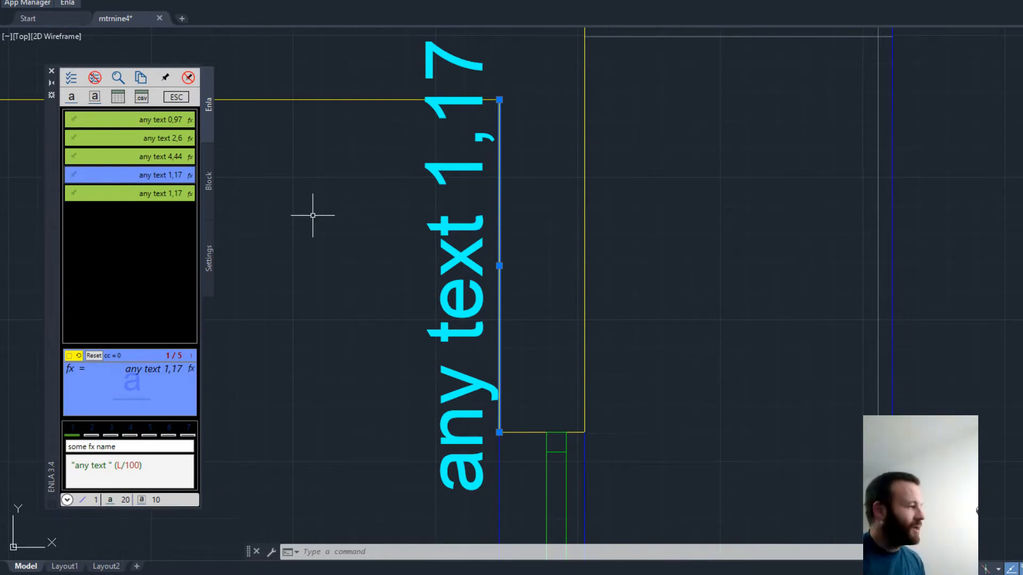
Append a quoted unit to the function so it reads "any text " (L/100) " cm".
scroll(304, 381, down, 2)
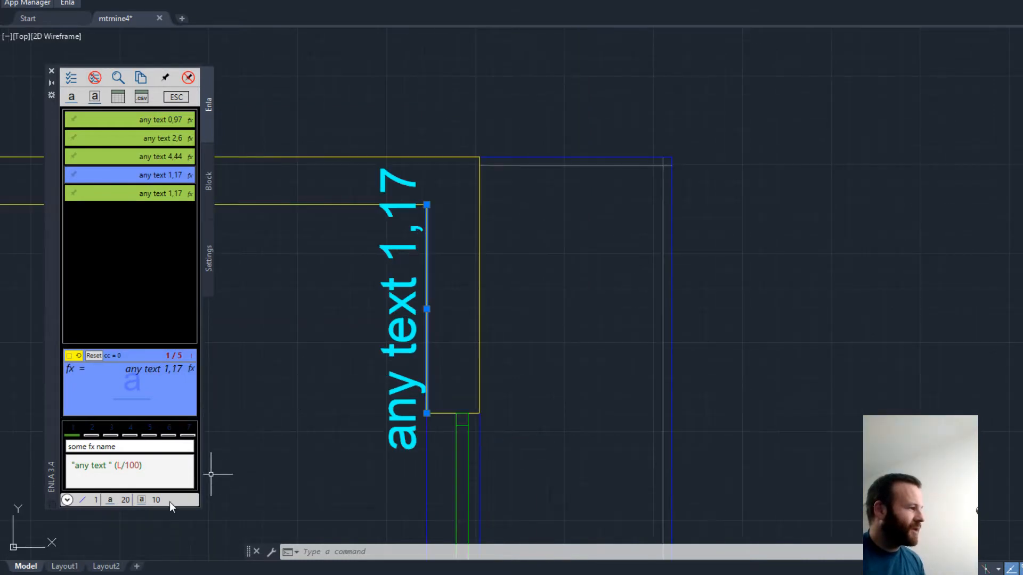
middle_drag(333, 342, 497, 302)
scroll(497, 303, down, 2)
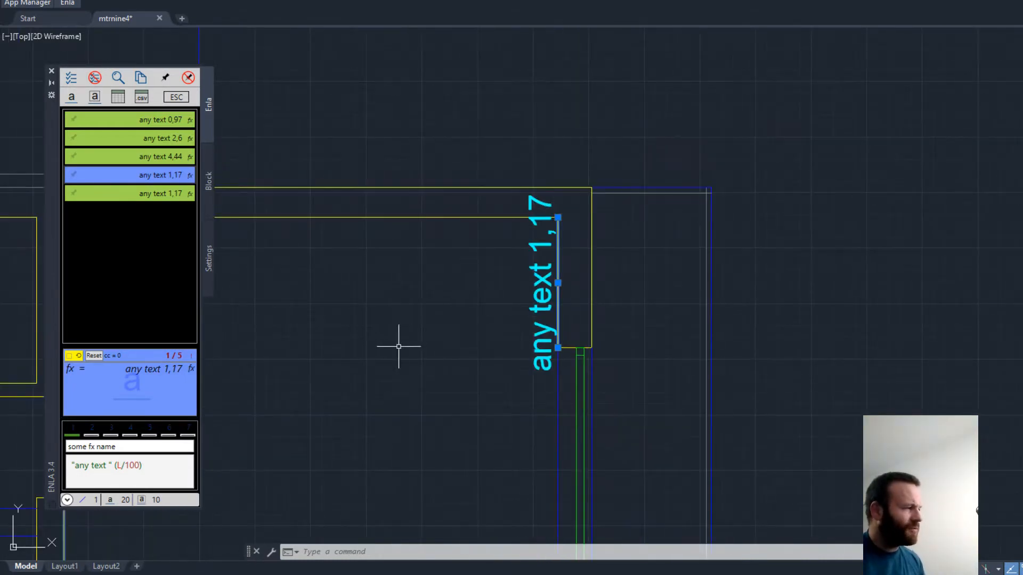
click(153, 468)
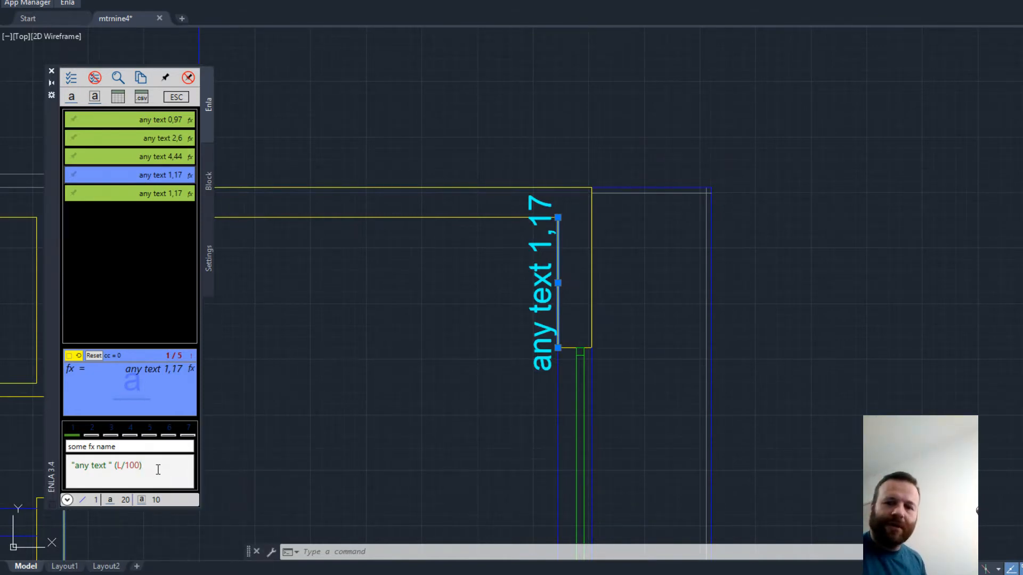
text(cm)
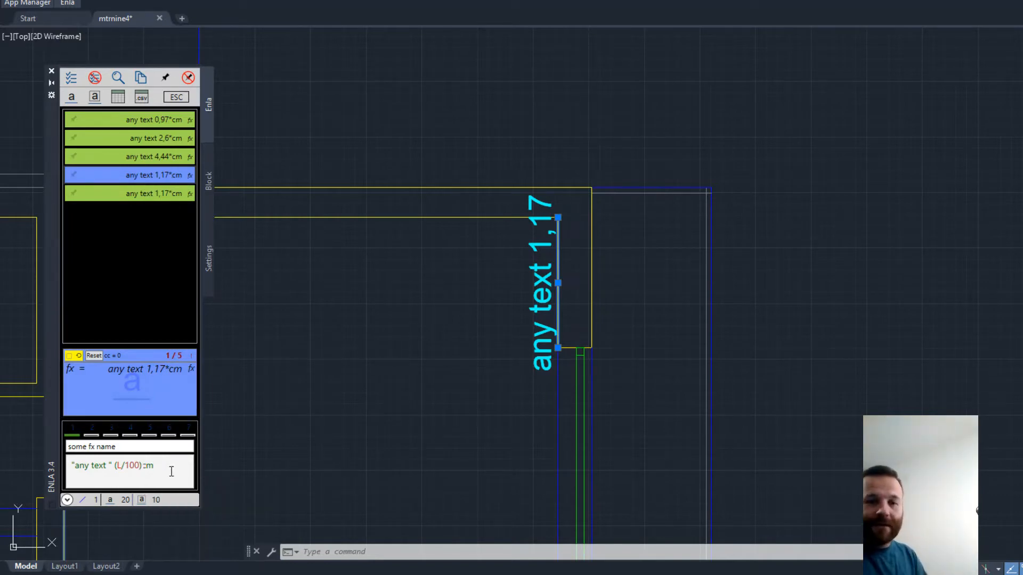
text(" cm)
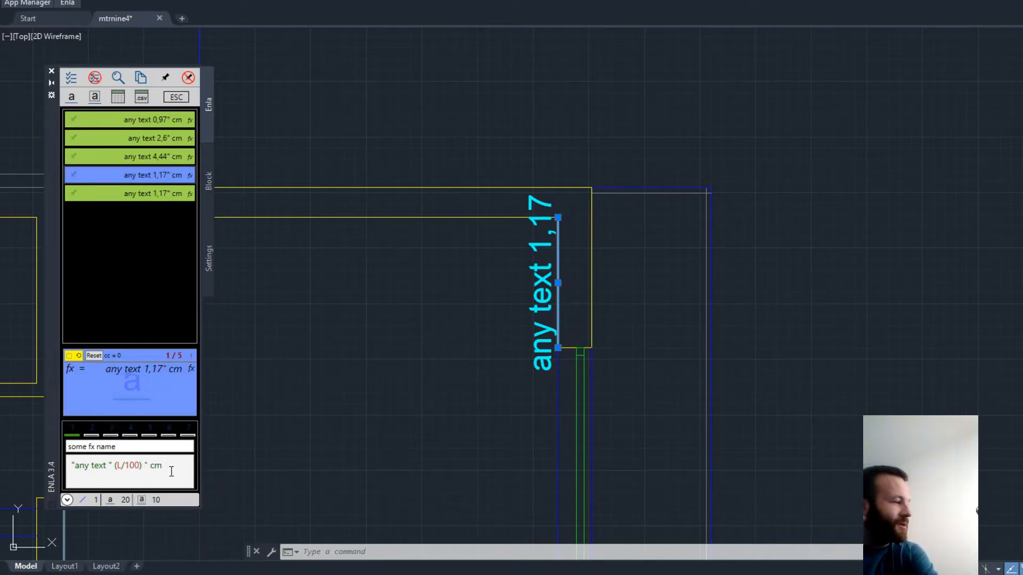
text(")
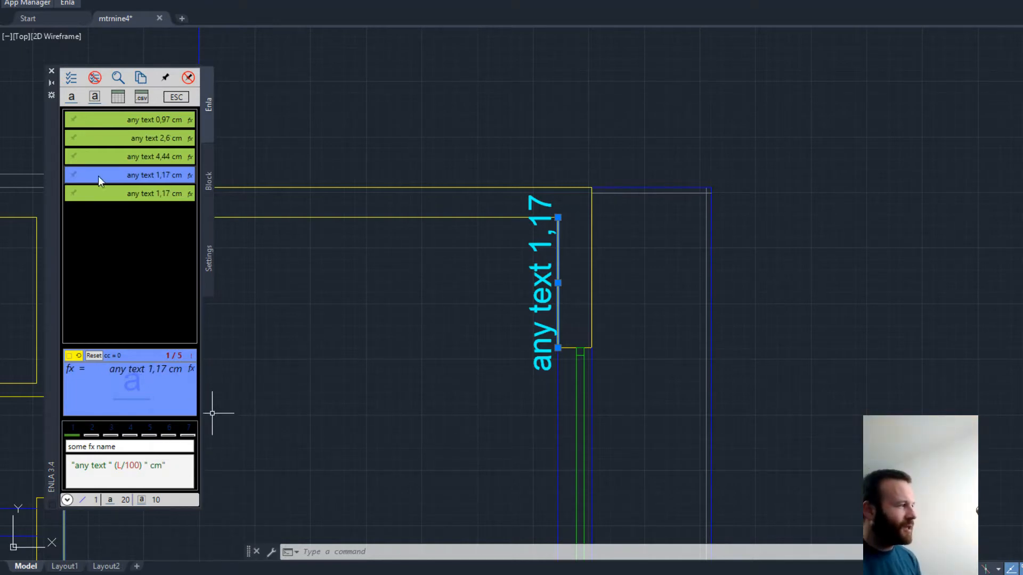
Insert the highlighted fourth entry's result as text next to its line at the room's upper-right corner.
click(72, 96)
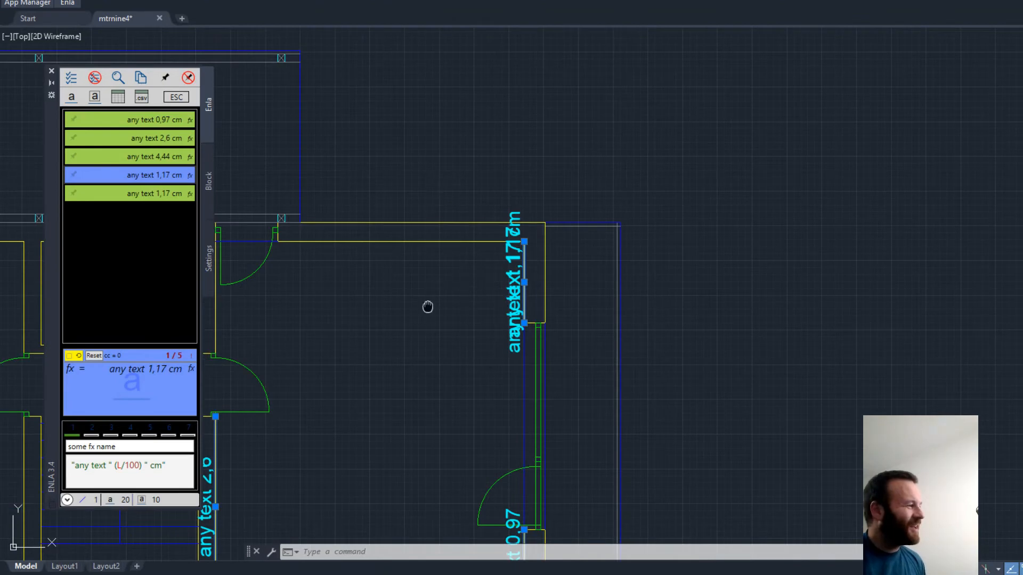
middle_drag(427, 303, 504, 237)
middle_drag(465, 297, 451, 185)
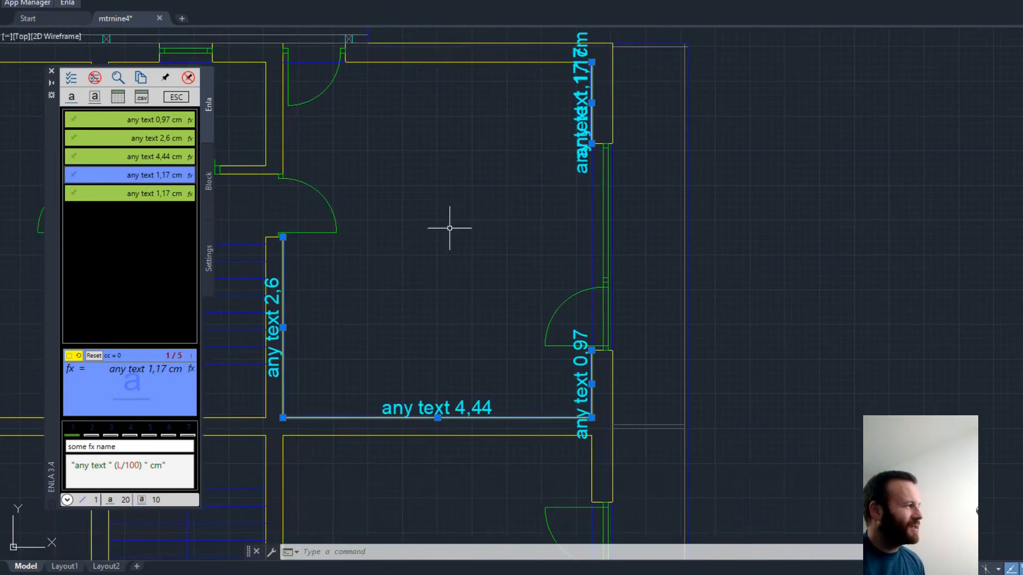
Replace the whole function with the list-position variable n and clear the line selection.
mouse_move(169, 467)
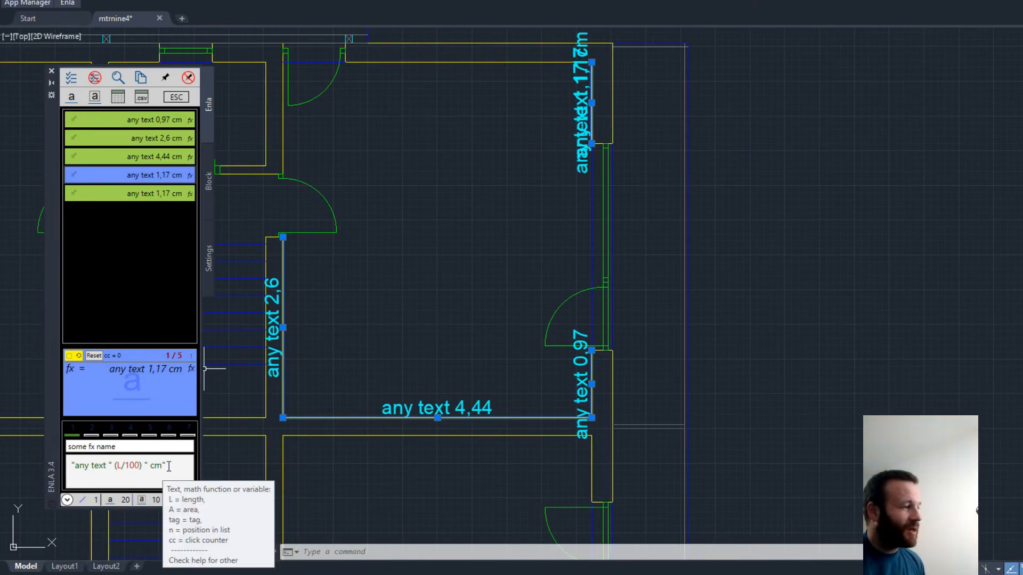
drag(169, 467, 75, 471)
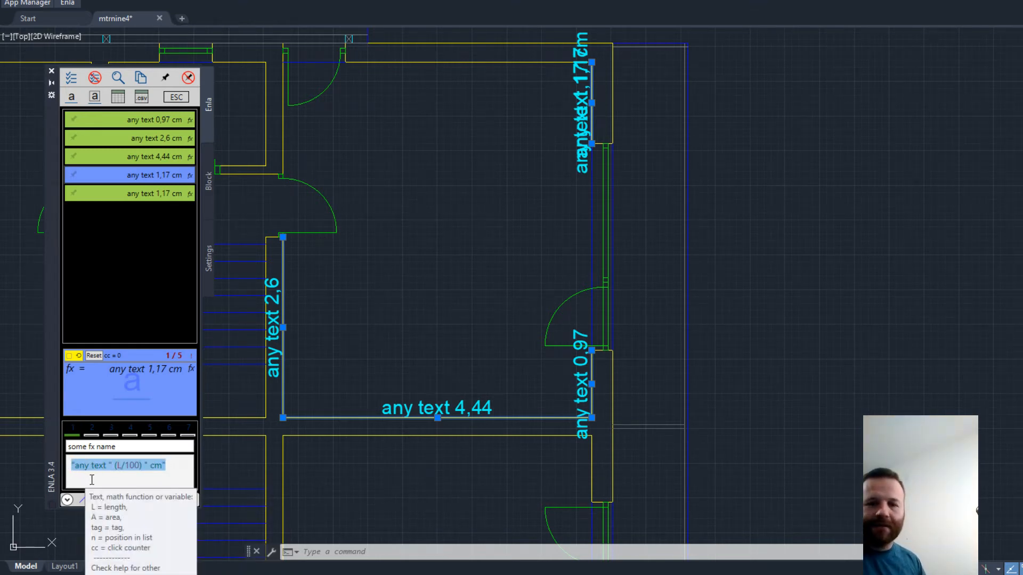
text(L)
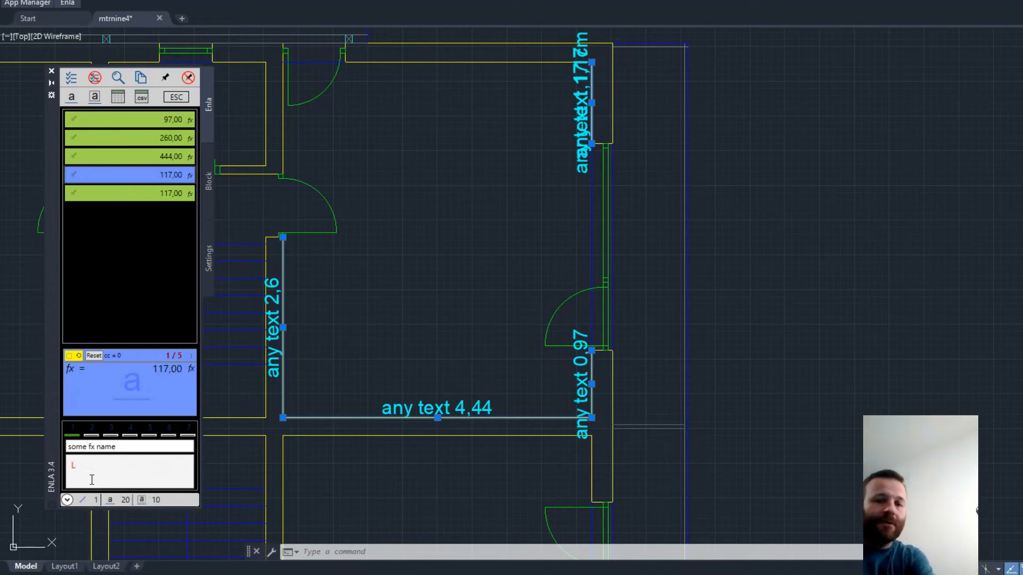
text( A)
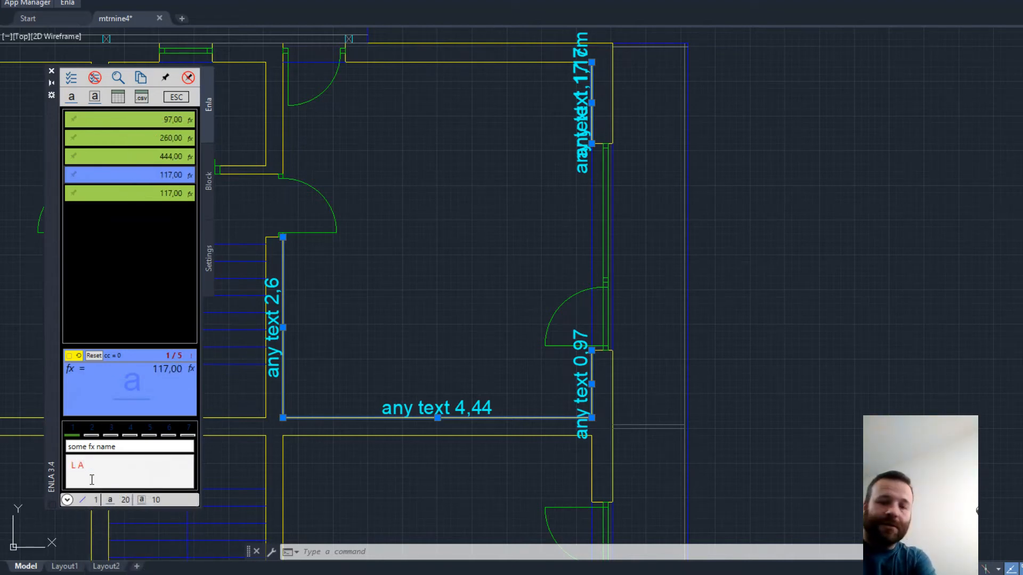
key(BackSpace)
key(BackSpace)
key(BackSpace)
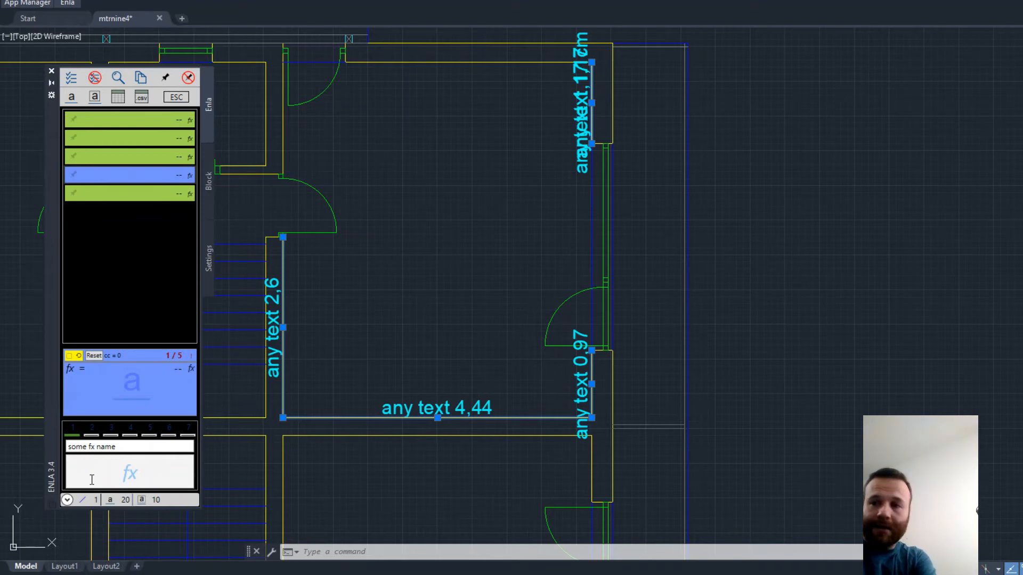
text(n)
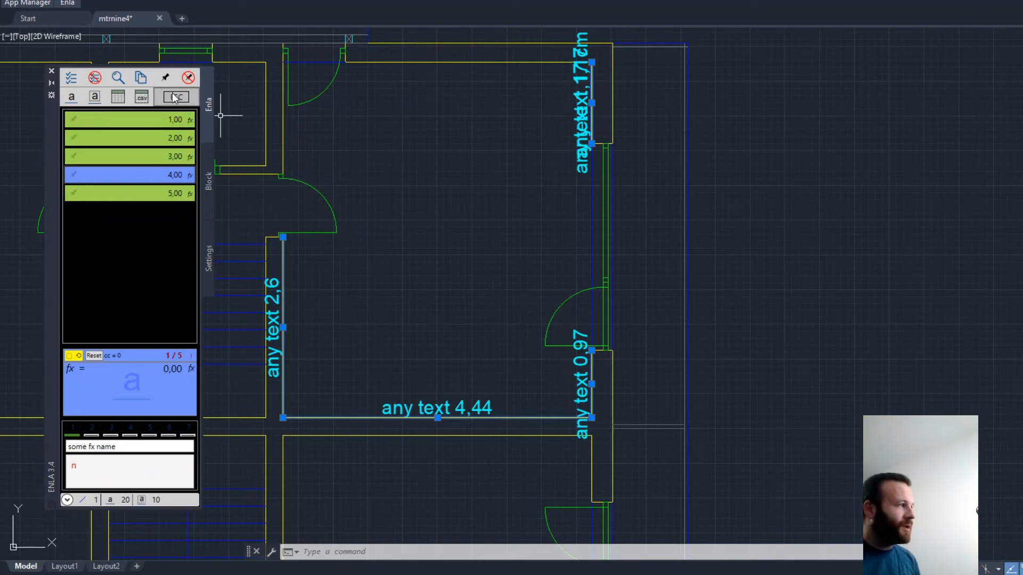
key(Escape)
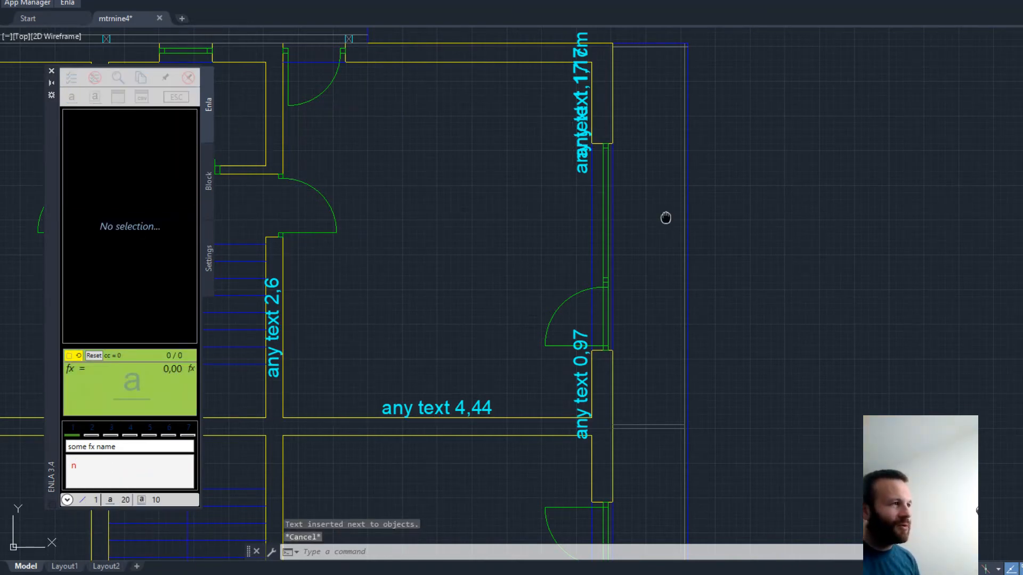
Draw a zigzag of three connected lines in the empty space above the floor plan's upper-right corner.
mouse_move(665, 219)
middle_down()
mouse_move(623, 320)
mouse_move(883, 437)
middle_up()
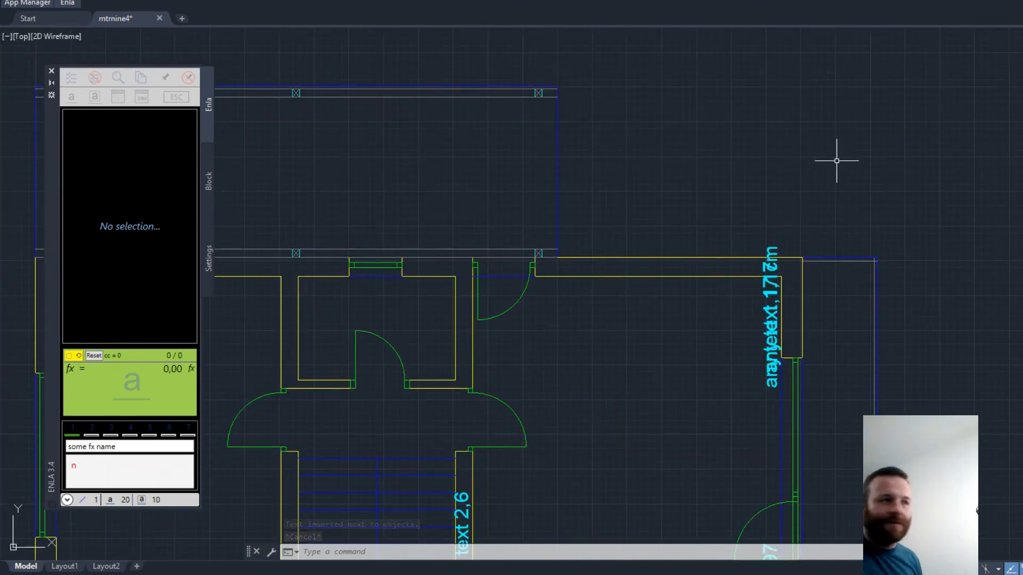
text(l)
key(Return)
click(820, 180)
click(880, 122)
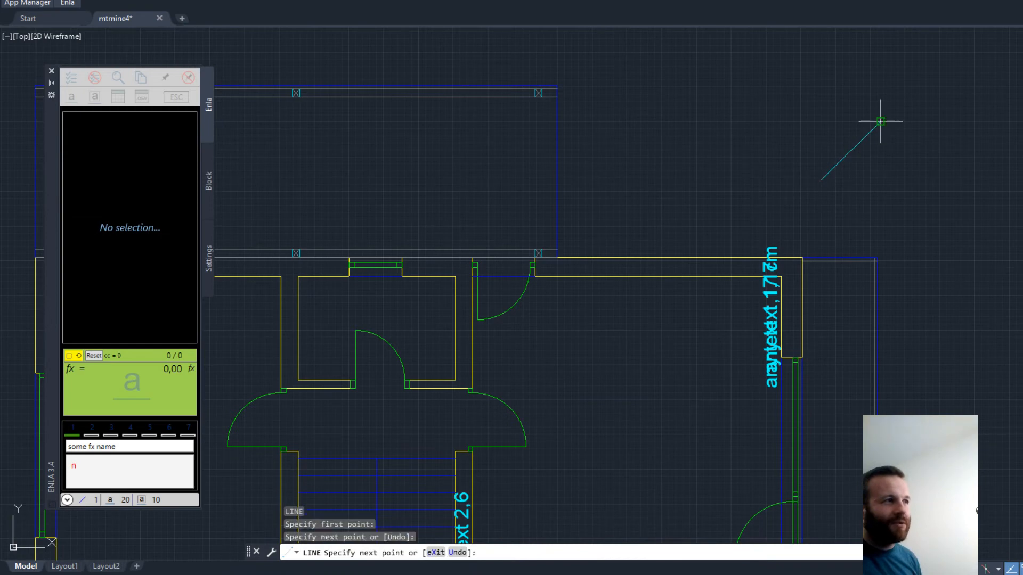
click(804, 78)
click(867, 63)
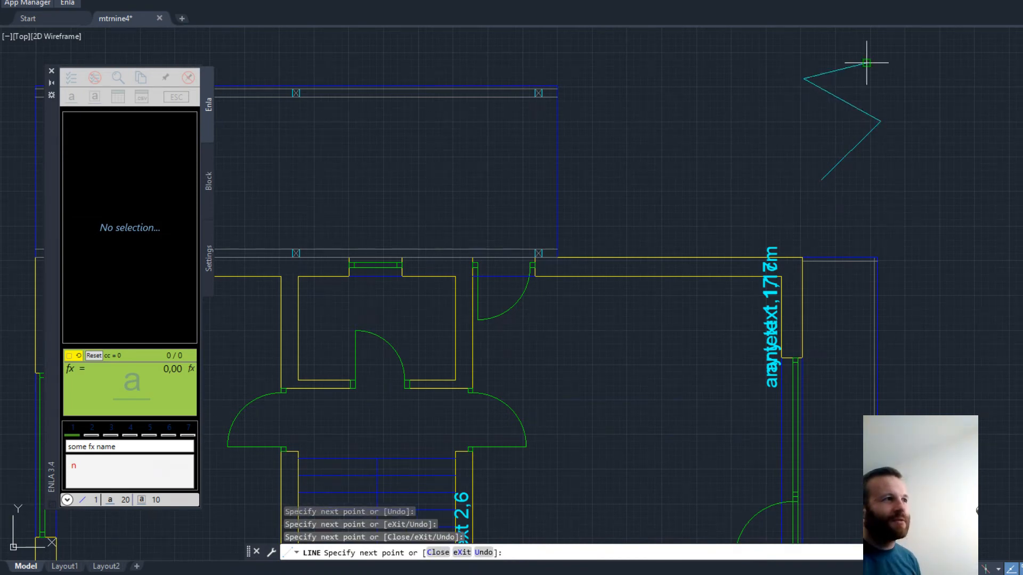
key(Return)
Select the three zigzag lines one by one, from the lowest to the uppermost.
middle_drag(879, 105, 799, 289)
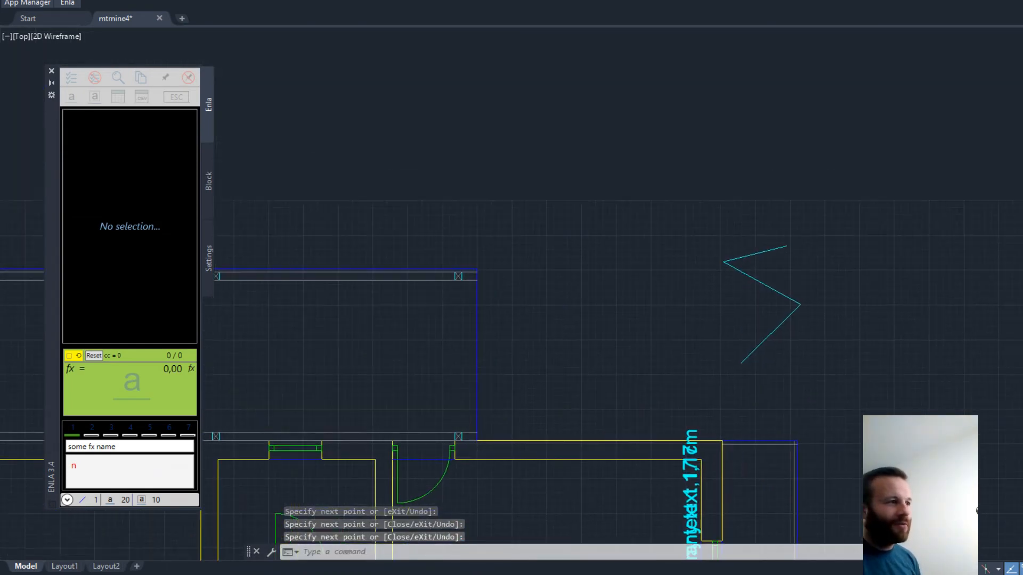
click(785, 346)
click(763, 305)
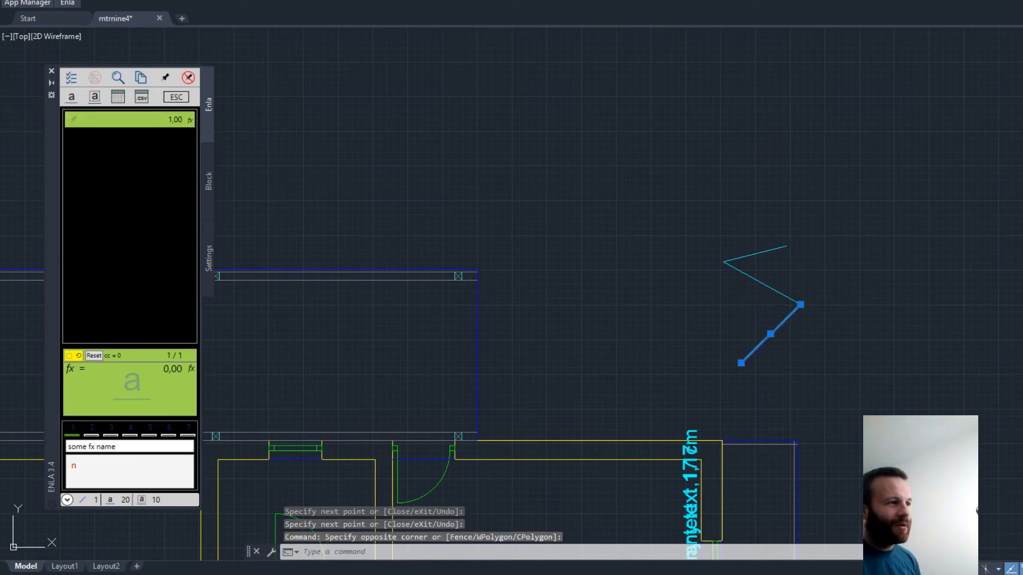
click(764, 301)
click(752, 279)
click(765, 258)
click(752, 240)
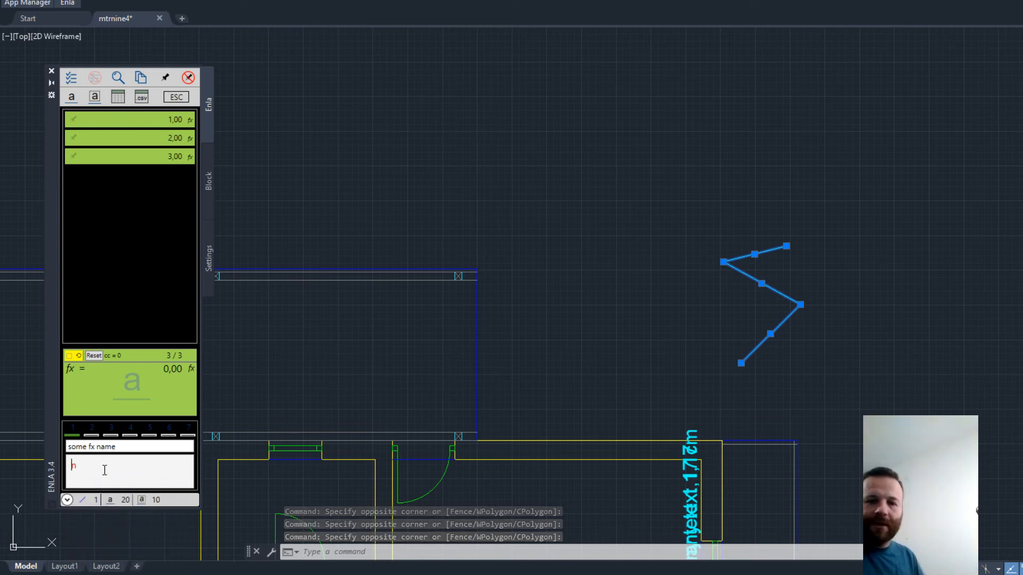
Put the quoted text "line number: " in front of n in the function.
text("line n)
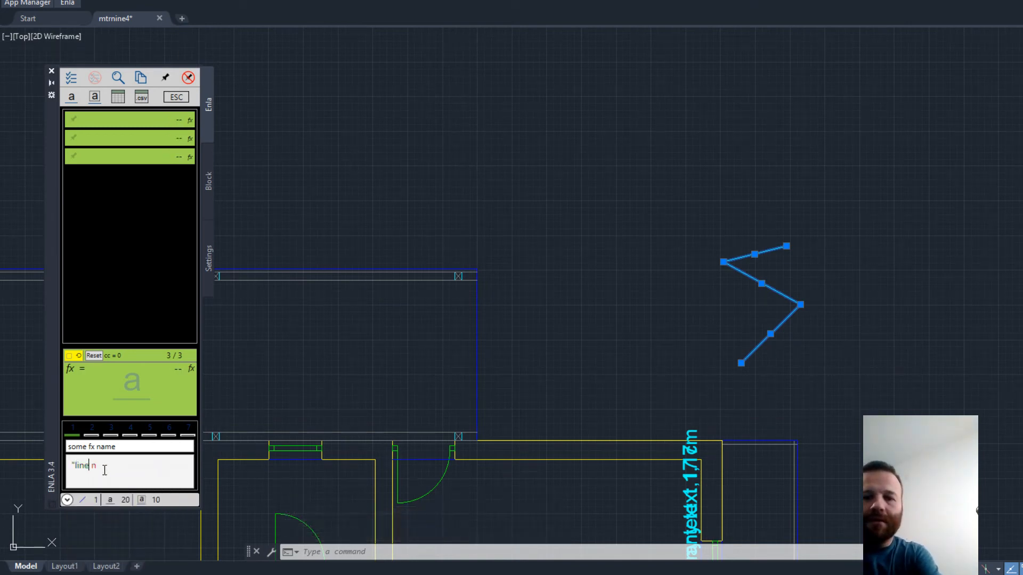
text(umber" n)
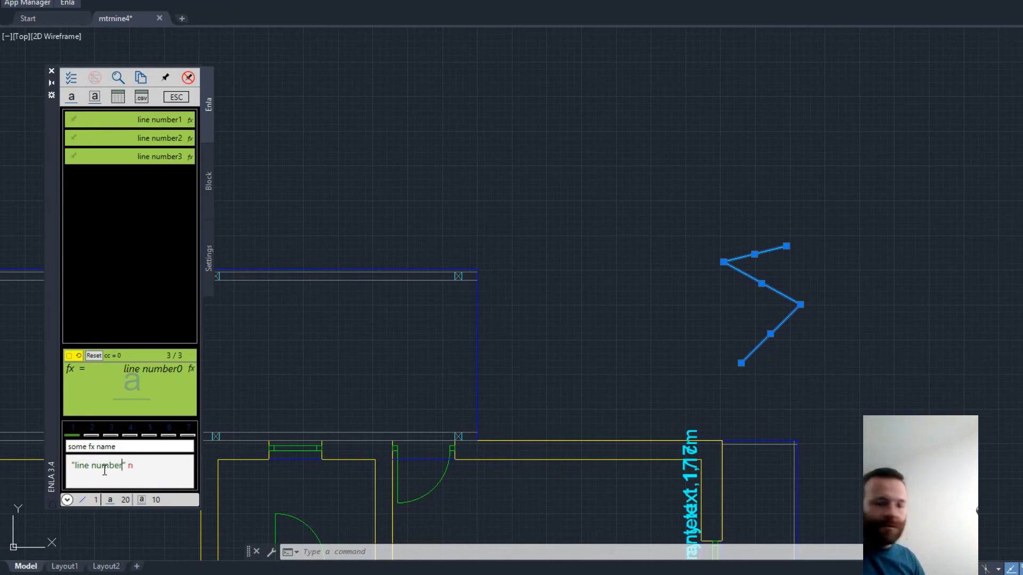
key(BackSpace)
text(:)
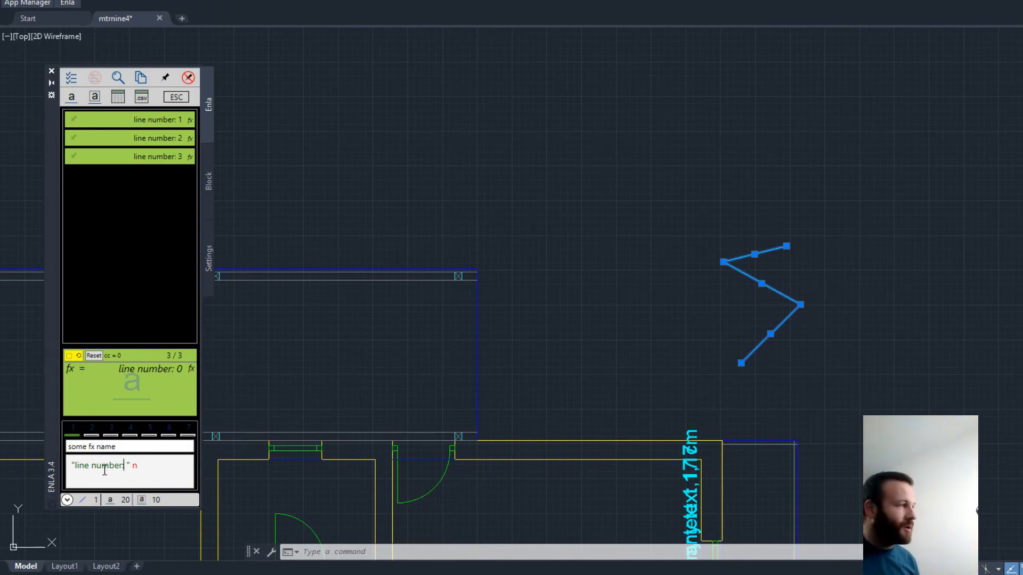
Insert the numbered results as text next to the three zigzag lines and clear the selection.
click(71, 97)
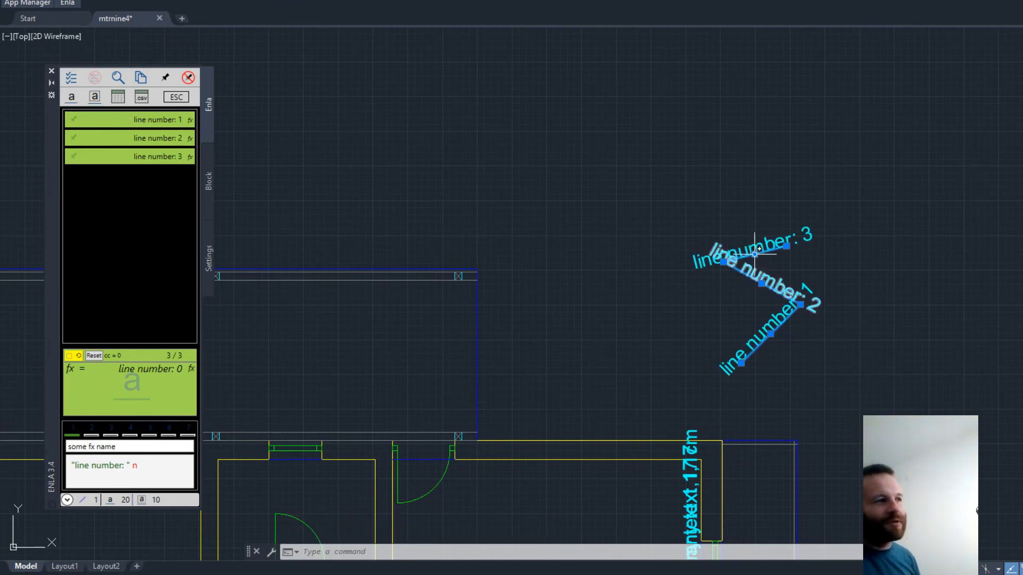
scroll(789, 293, up, 4)
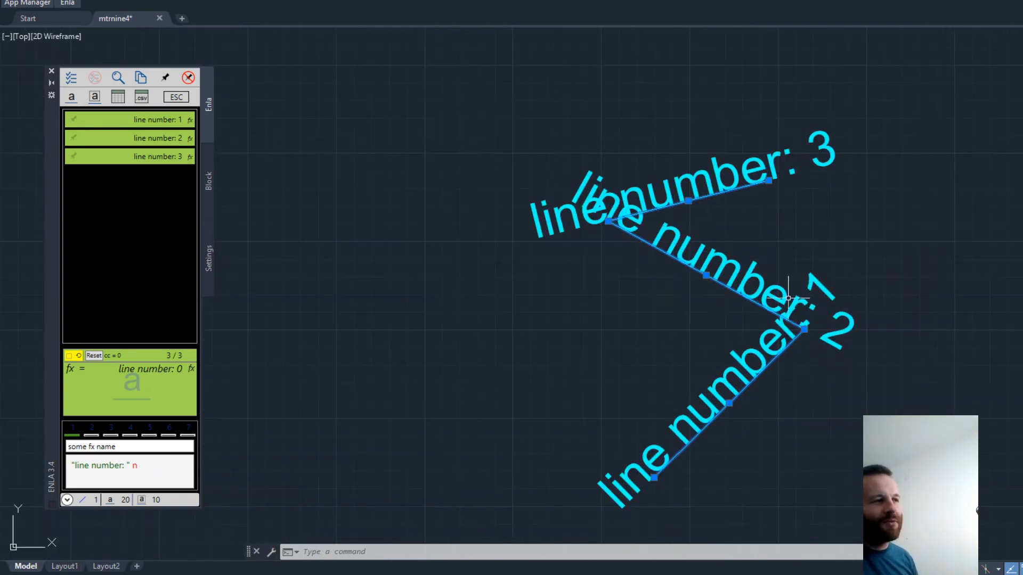
key(Escape)
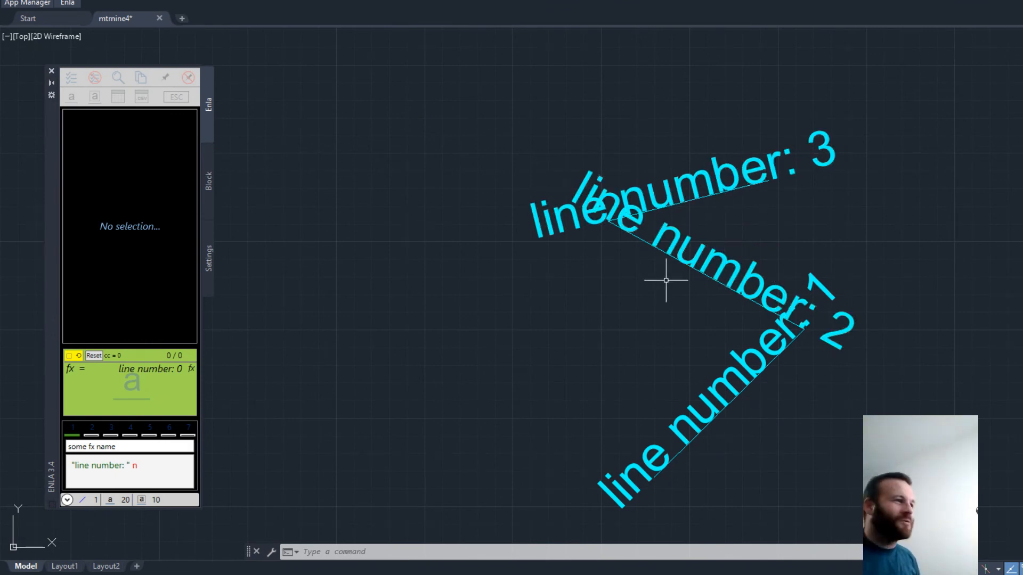
Select the entire function "line number: " n for replacement.
scroll(666, 280, down, 4)
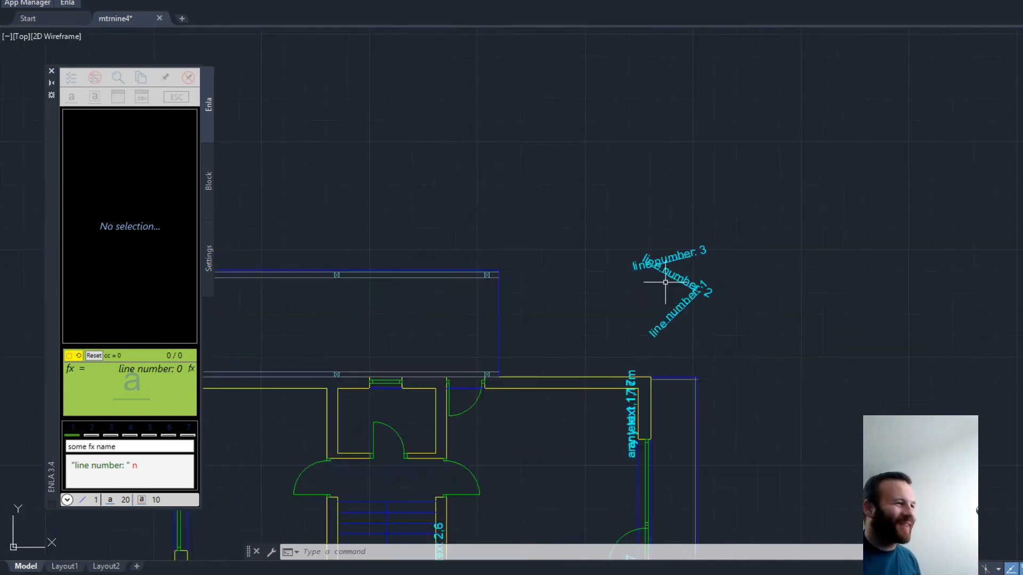
middle_drag(649, 316, 662, 189)
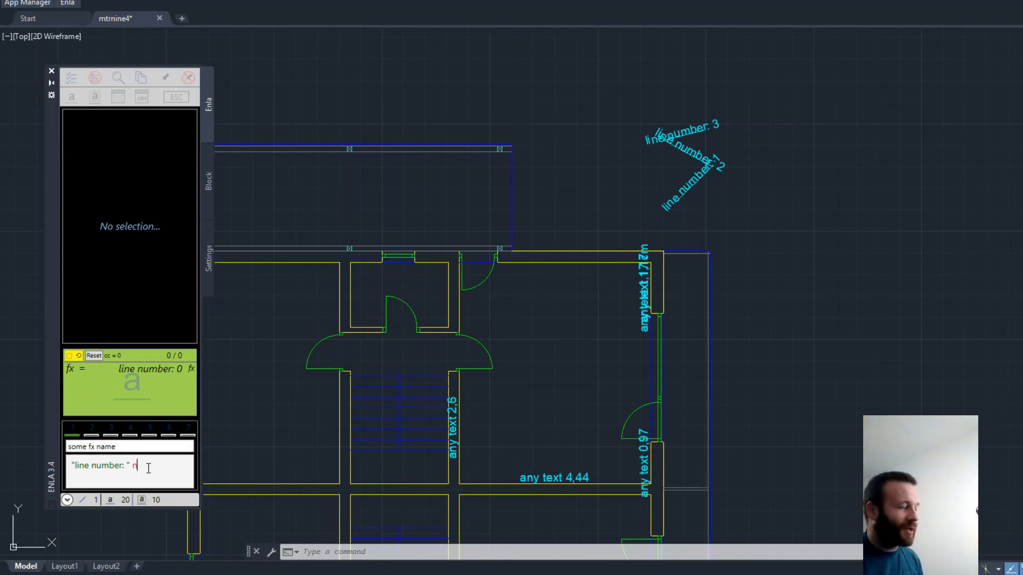
drag(149, 467, 70, 466)
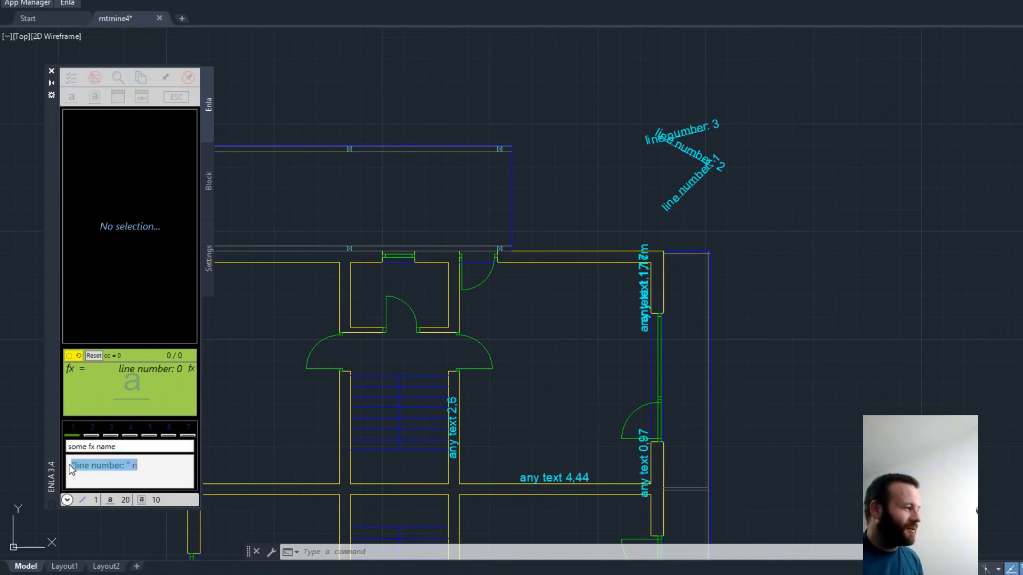